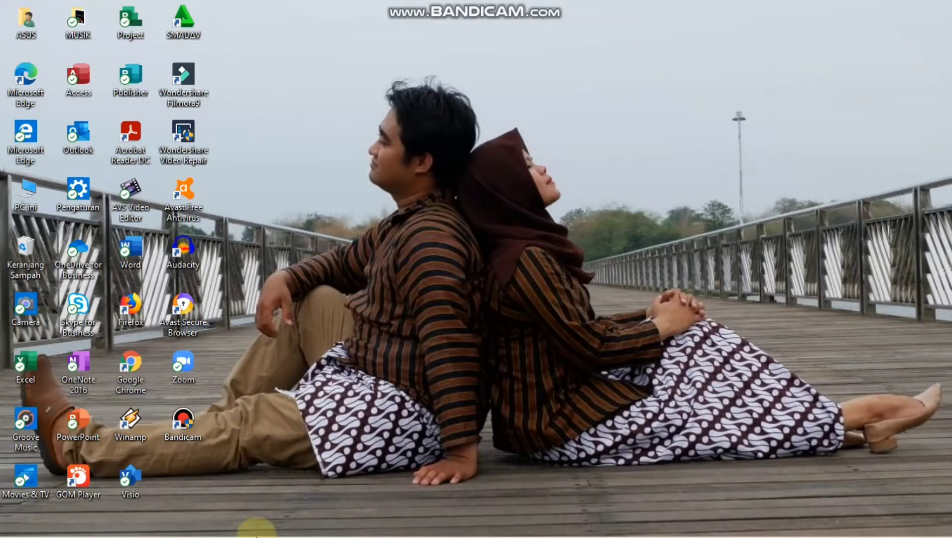
- In Chrome, reach Google Formulir through a web search for "google form" and create a blank (Kosong) form
mouse_move(287, 518)
click(186, 534)
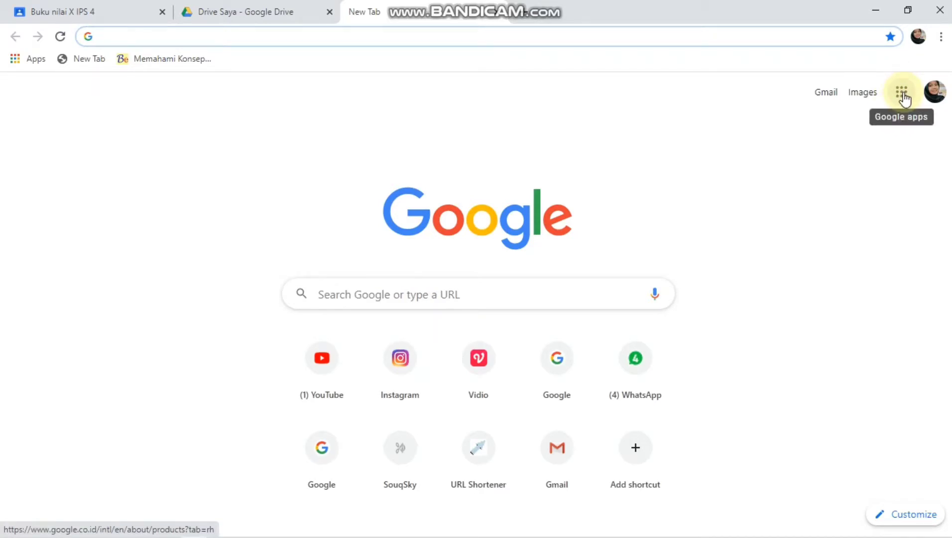
click(166, 36)
text(google)
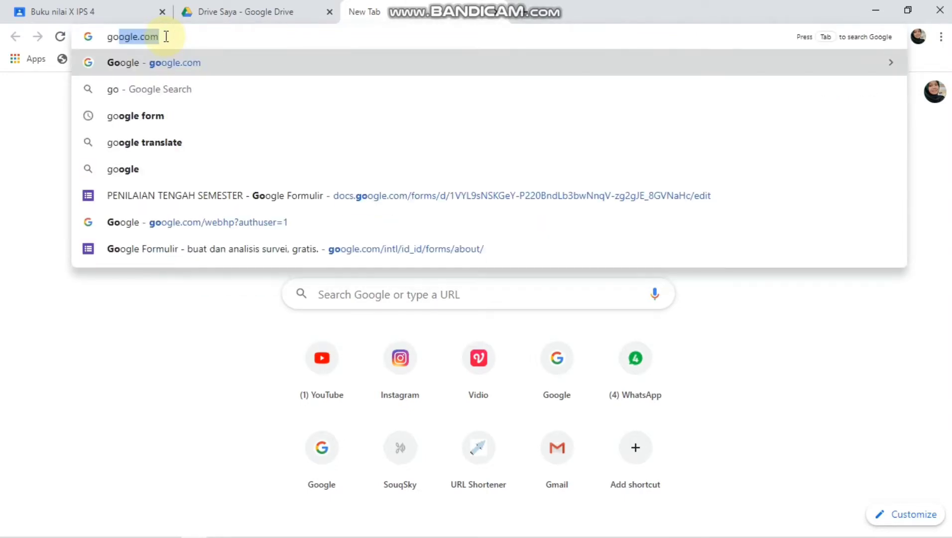
text( form)
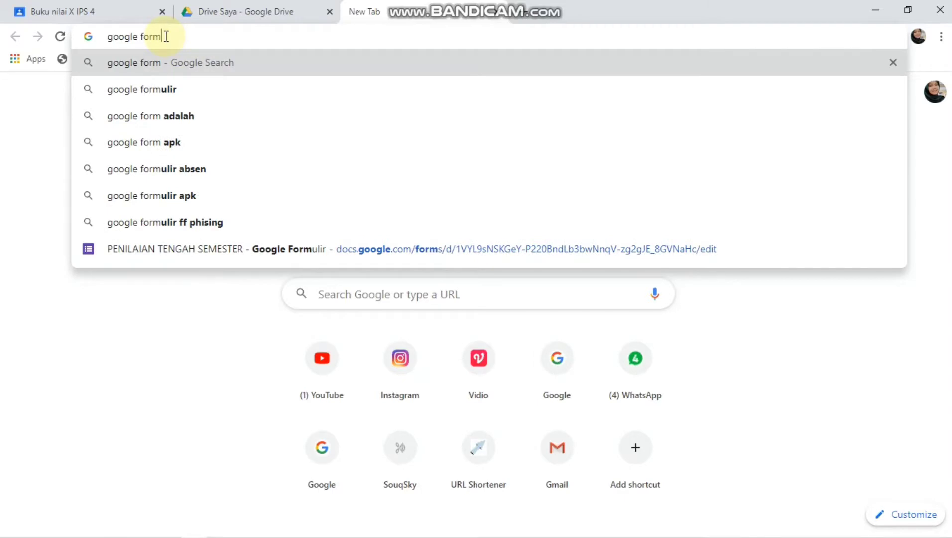
key(Return)
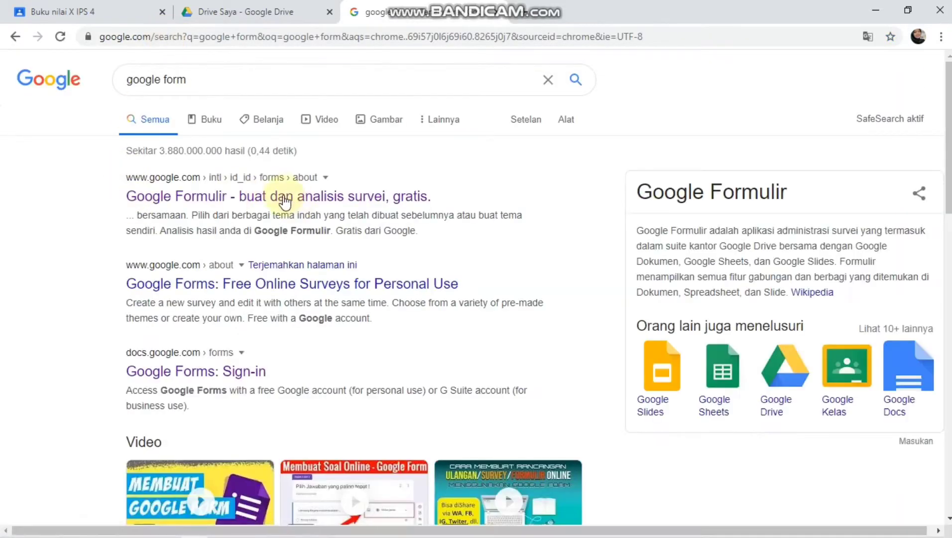
click(285, 199)
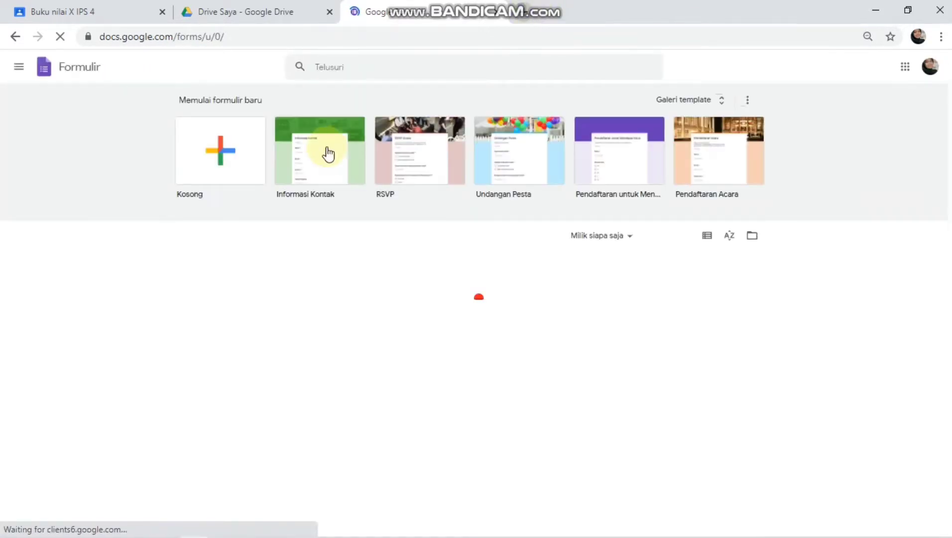
click(234, 168)
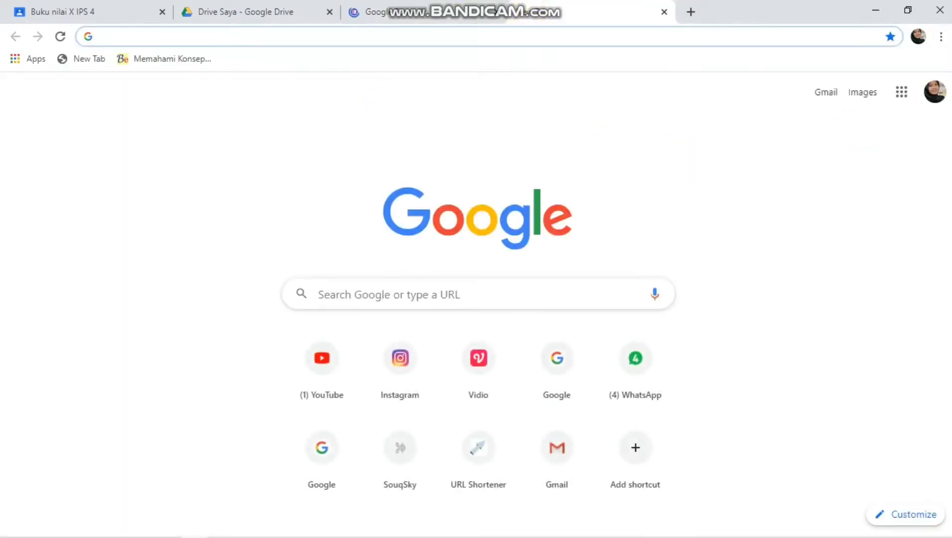
- Create another blank Google Formulir from Google Drive and compare it with the first blank form
click(901, 95)
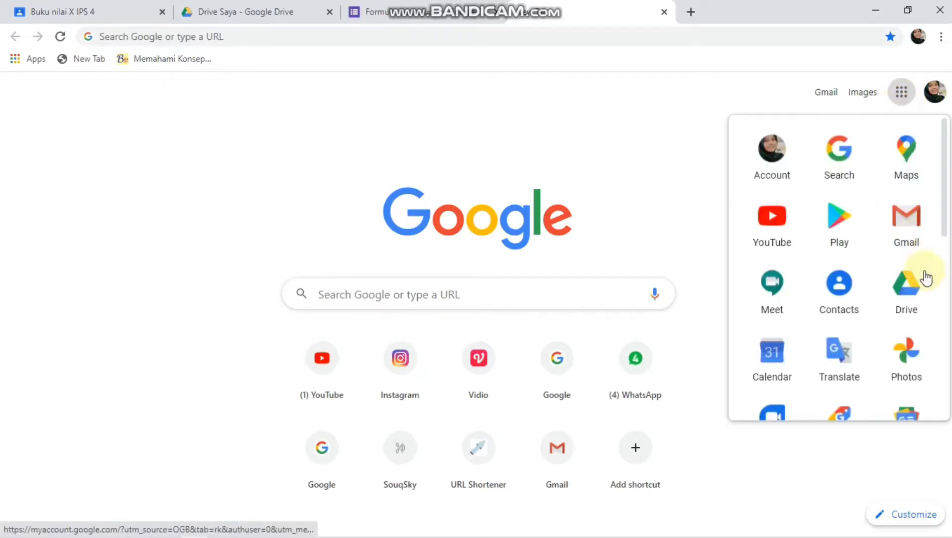
click(908, 310)
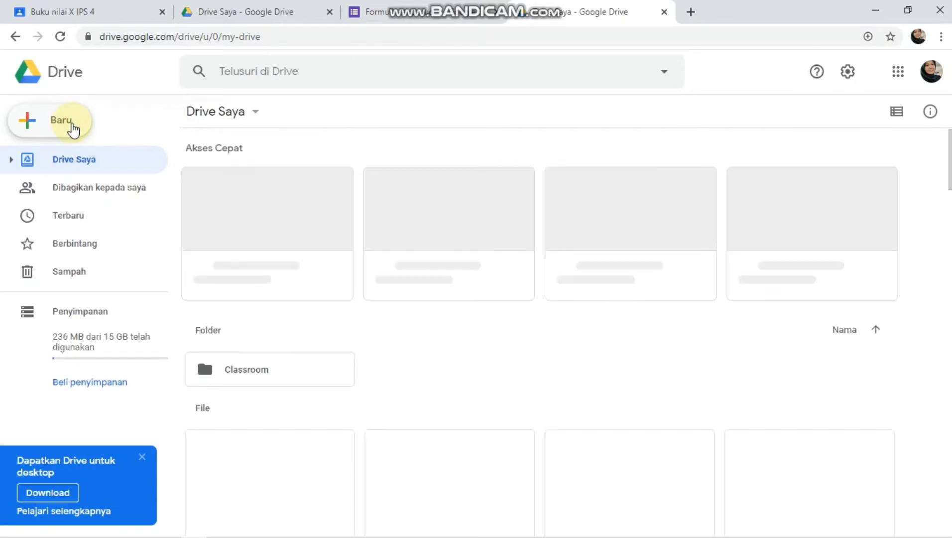
click(73, 130)
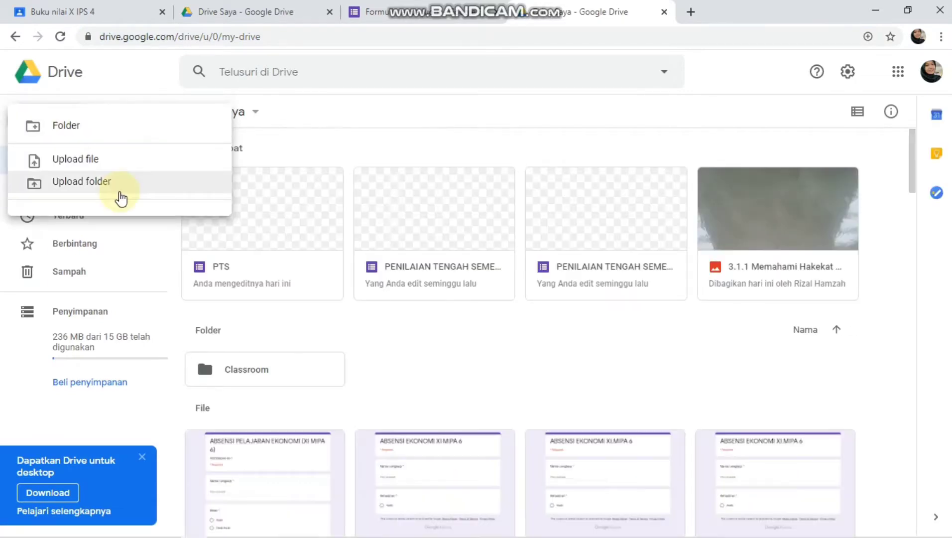
mouse_move(96, 291)
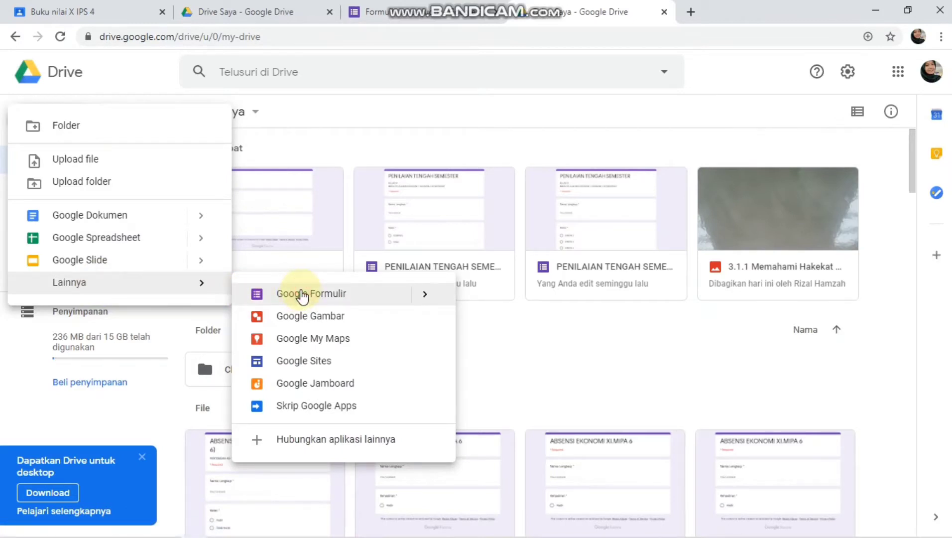
click(302, 296)
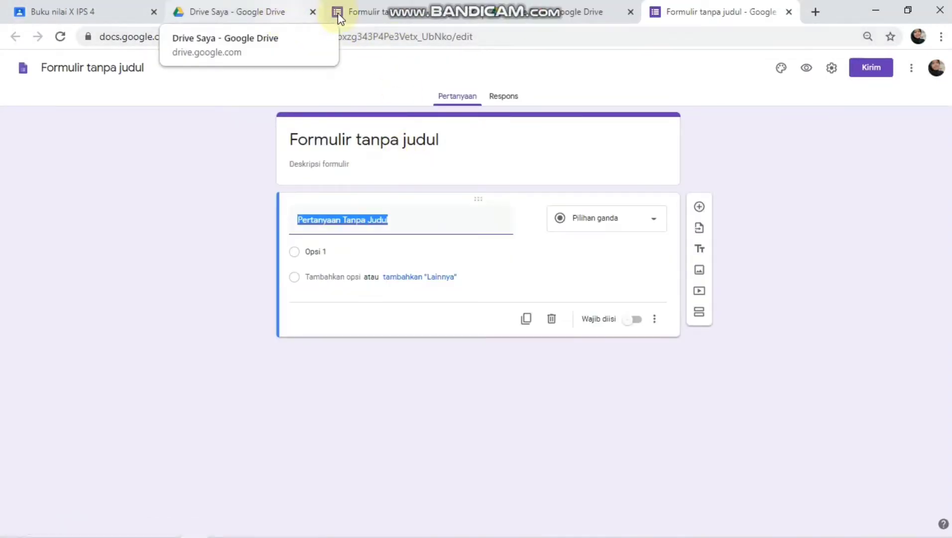
click(368, 9)
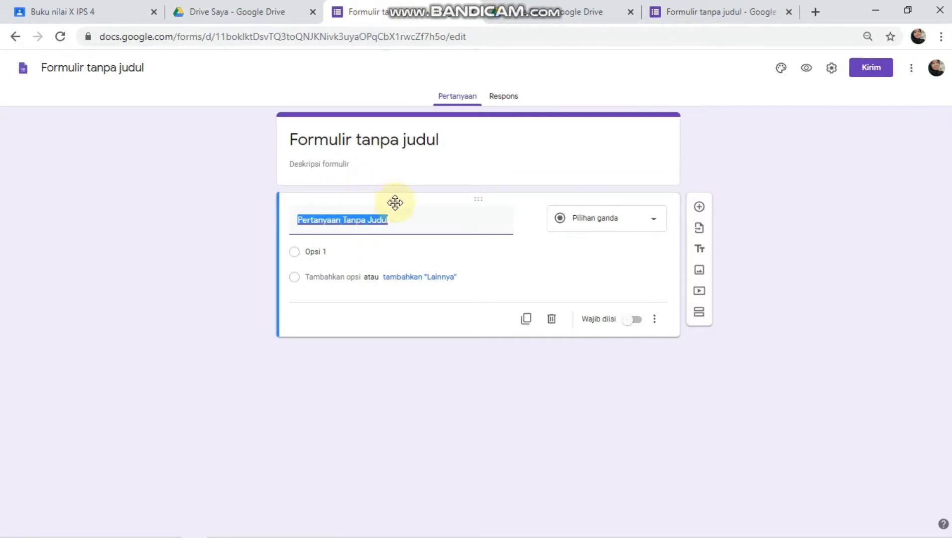
click(699, 7)
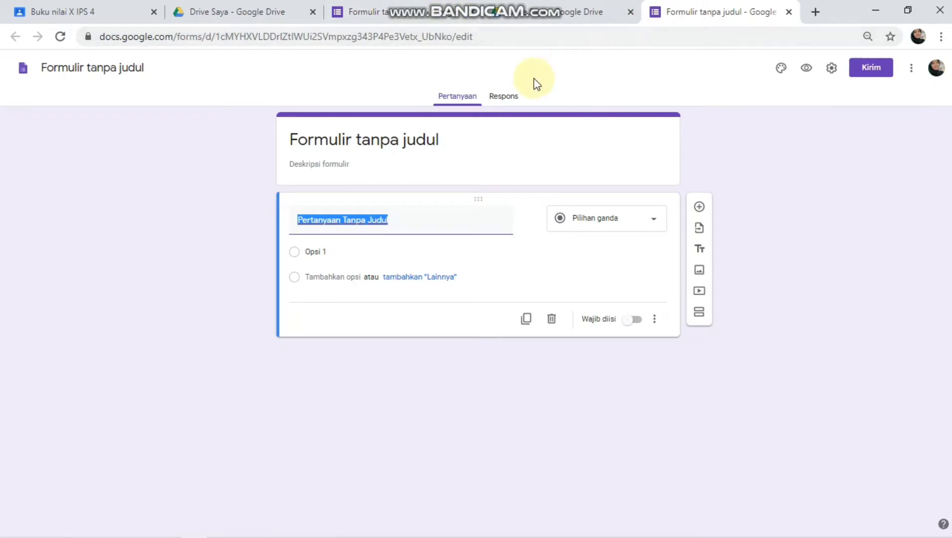
- Name the form PENILAIAN TENGAH SEMESTER and carry the same name over to its heading
click(145, 69)
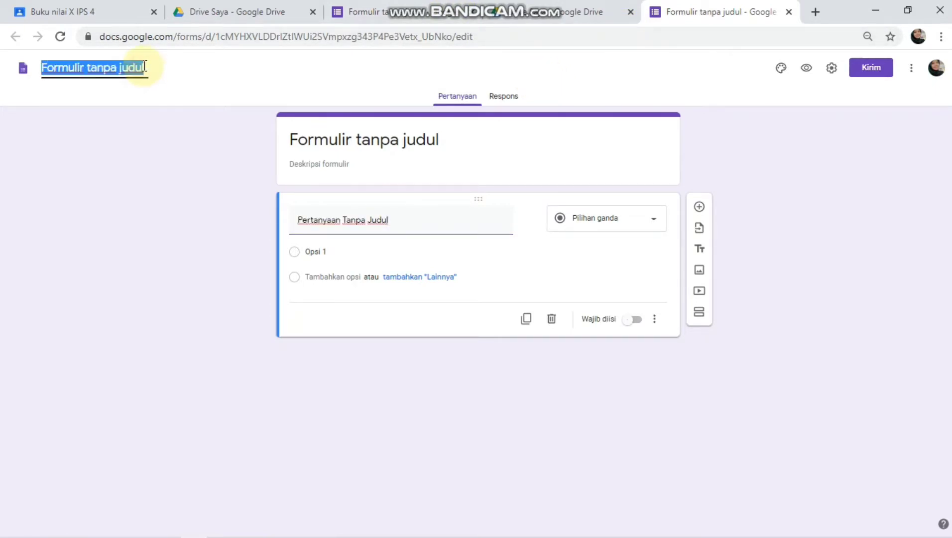
text(p)
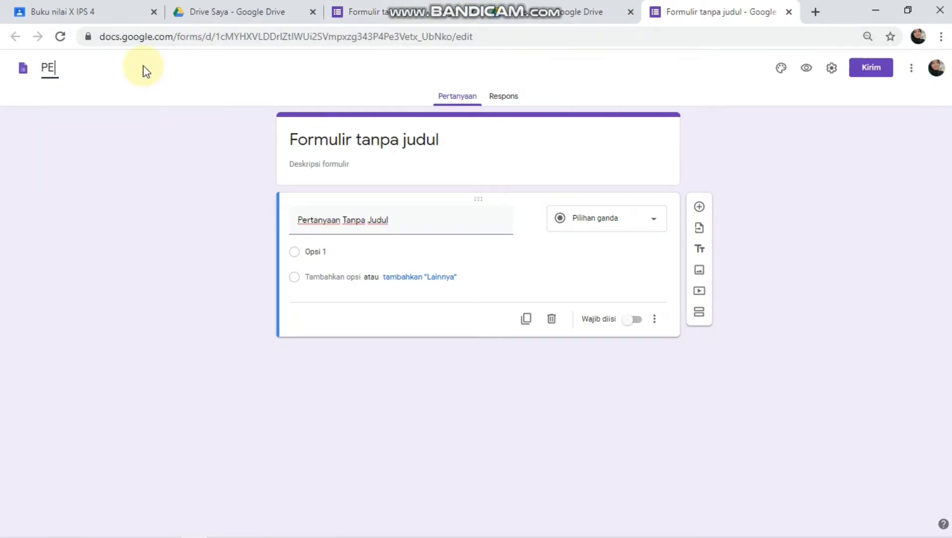
text(ENILAIAN TENGAH )
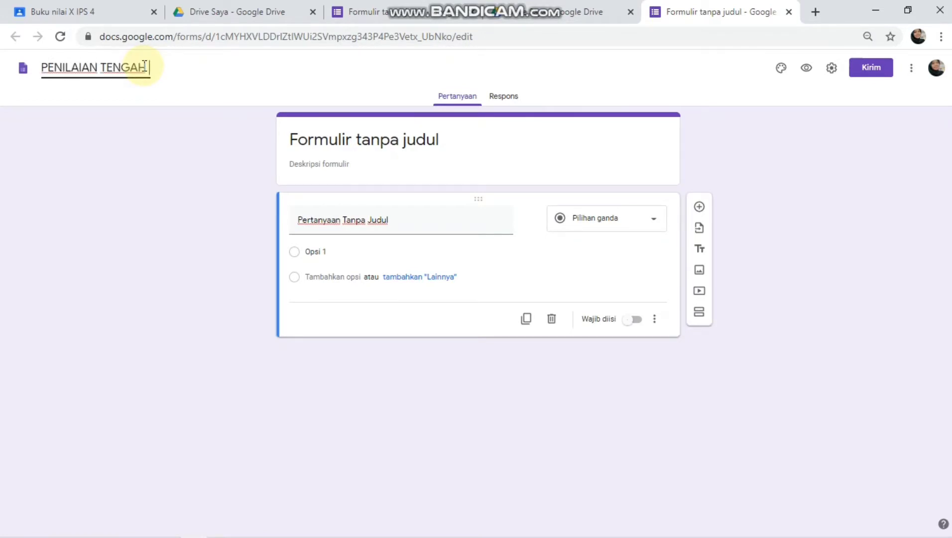
text(SEMESTER)
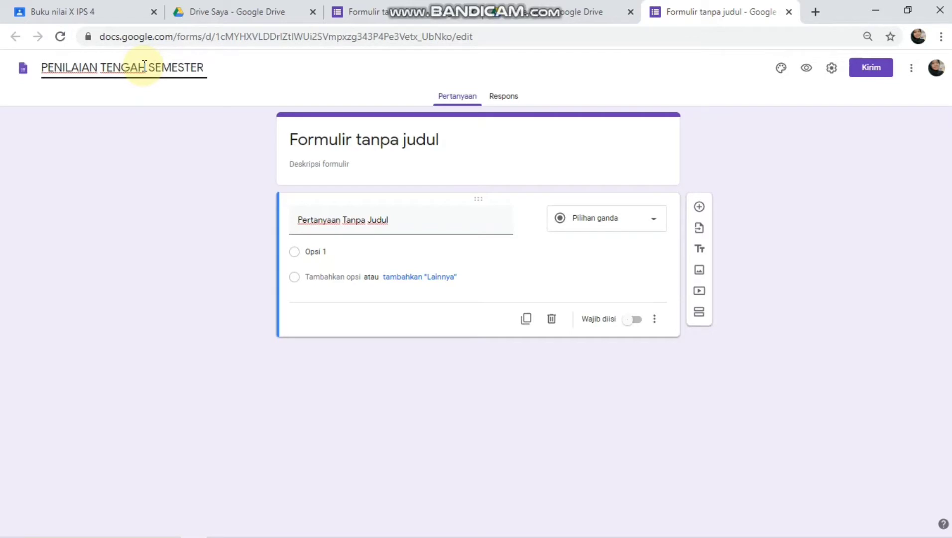
click(389, 140)
- Enter EKONOMI as the form's description
click(378, 166)
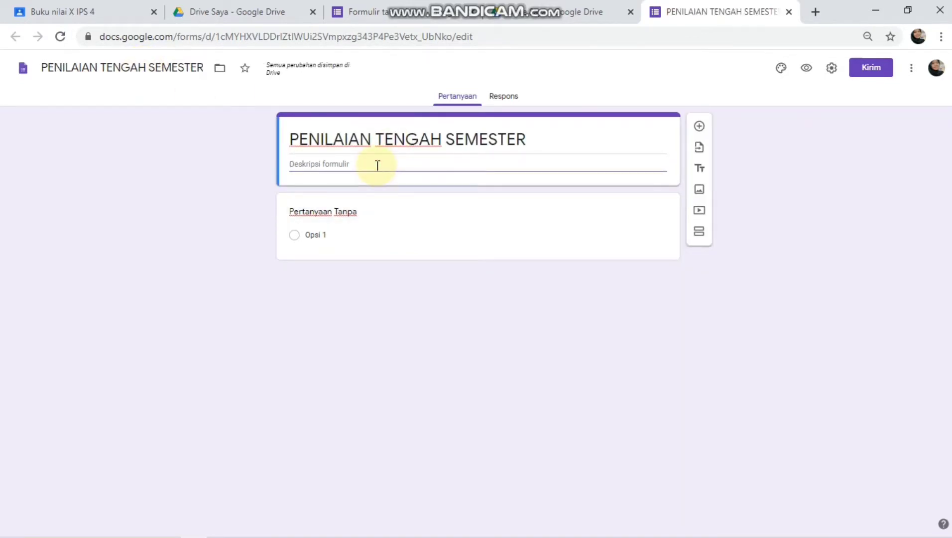
text(E)
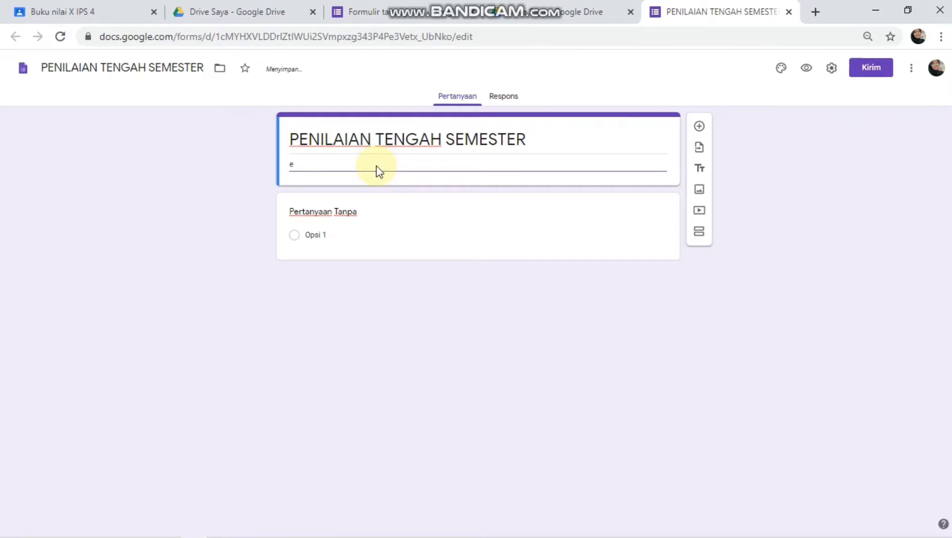
key(BackSpace)
text(EKONOMI)
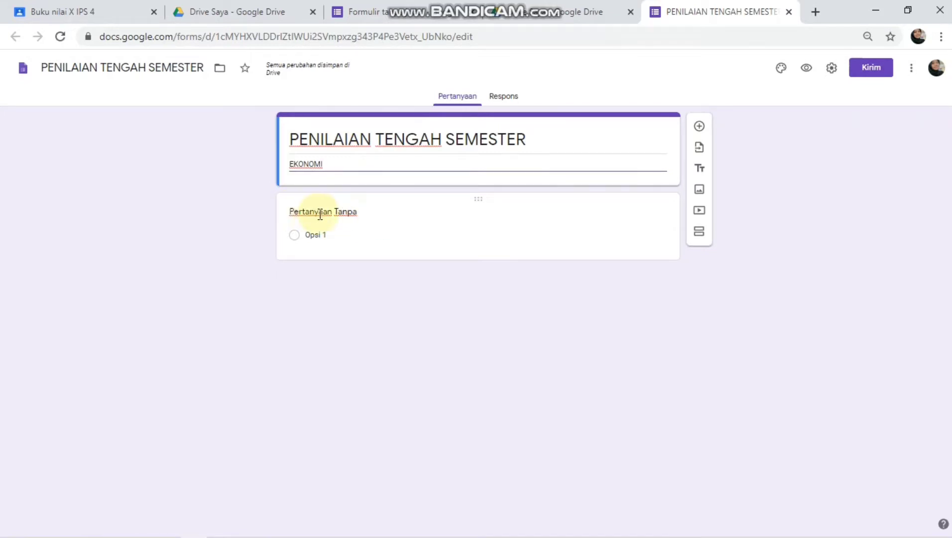
- Replace the first question's placeholder text with "Nama Lengkap"
click(360, 215)
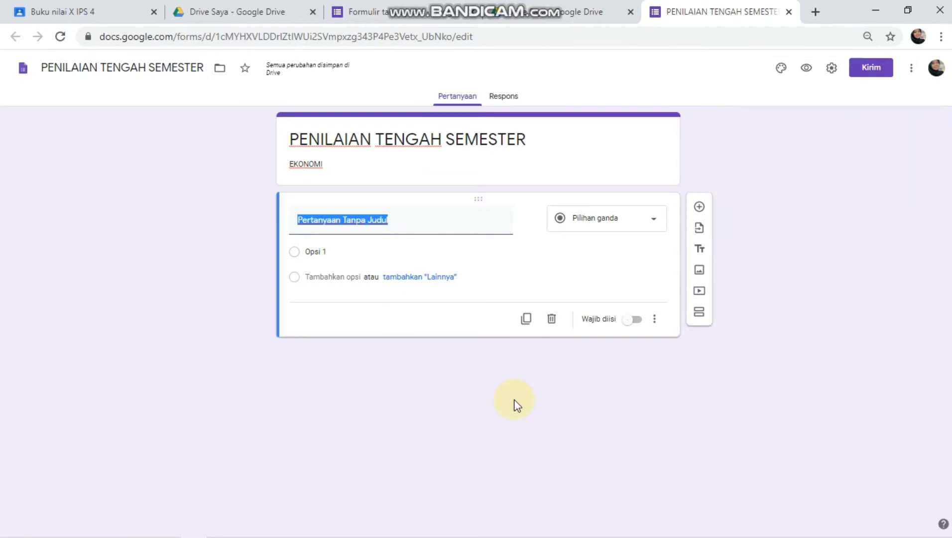
text(N)
key(BackSpace)
text(Nama Lengkap)
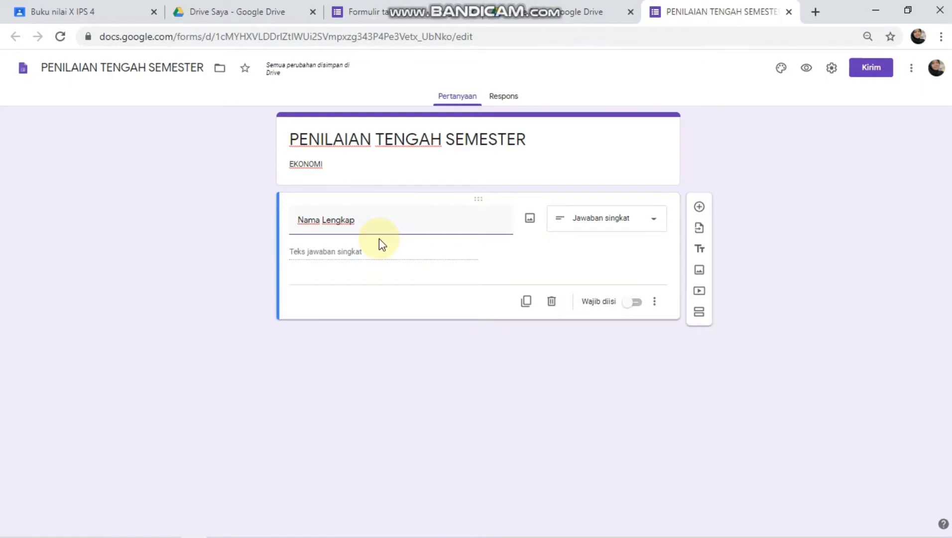
- Try Pilihan ganda on the Nama Lengkap question, settle on the Jawaban singkat type, and make the question required
click(652, 225)
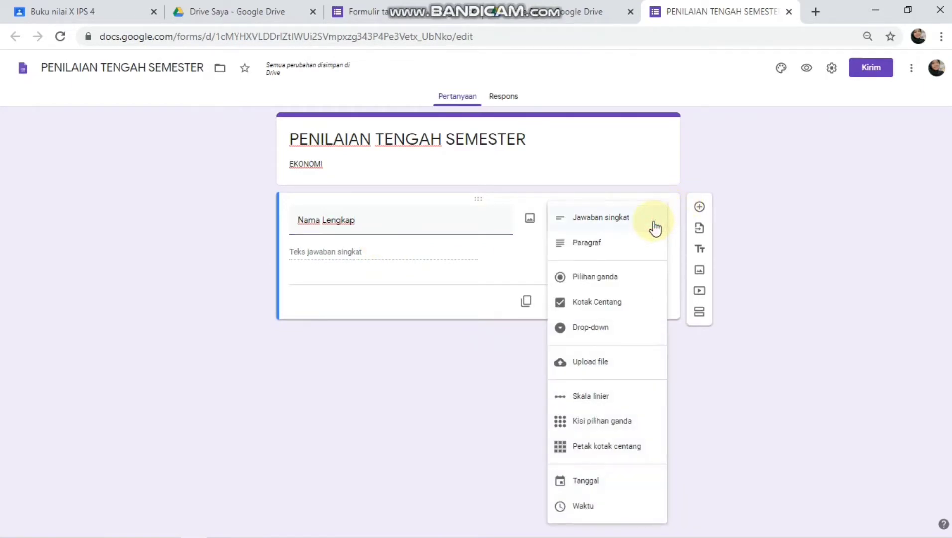
click(610, 289)
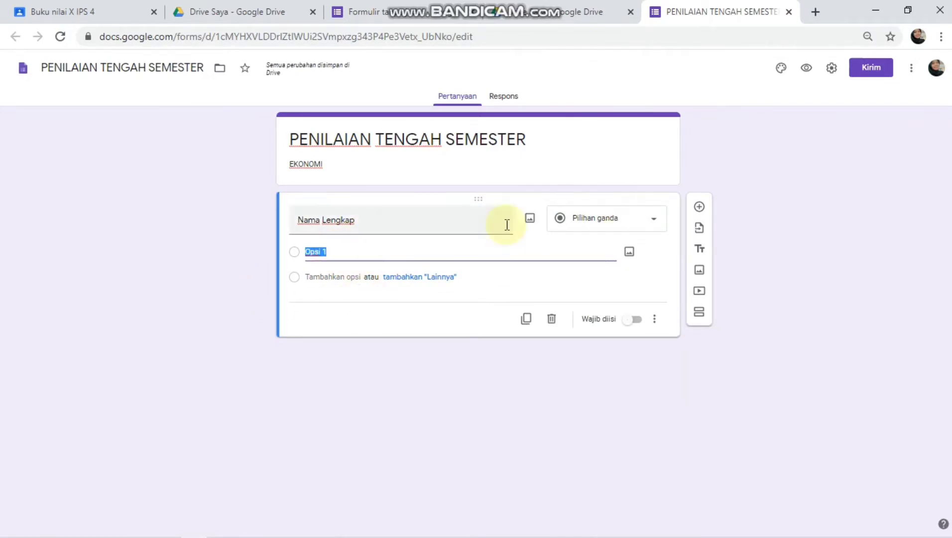
click(643, 230)
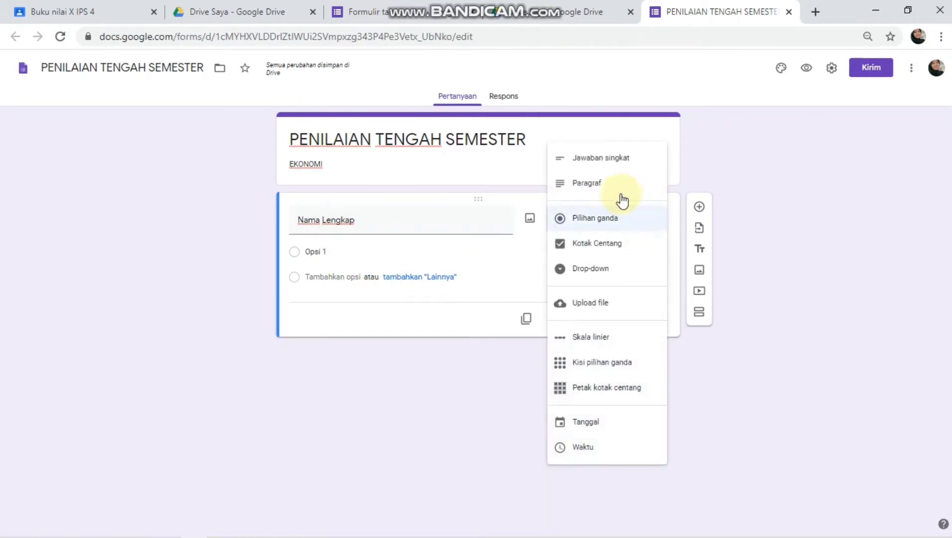
click(617, 160)
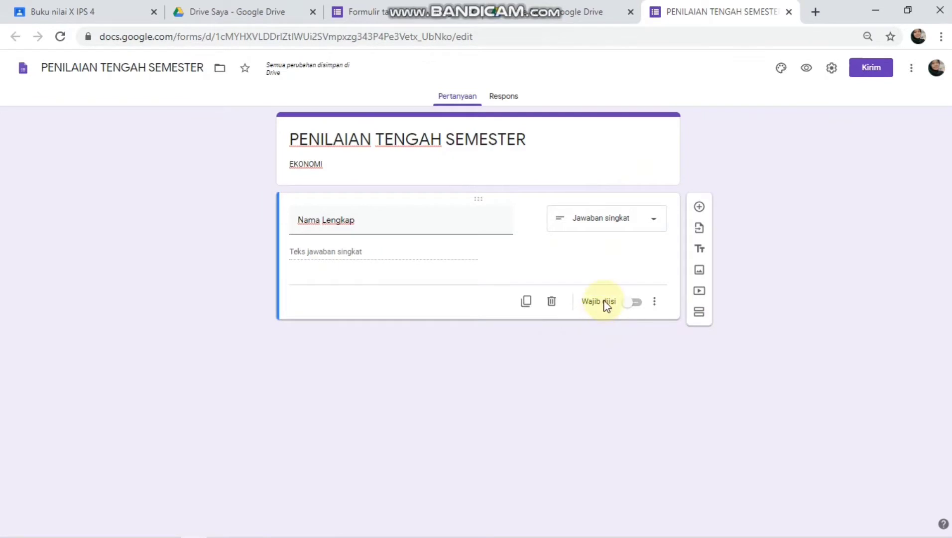
click(637, 303)
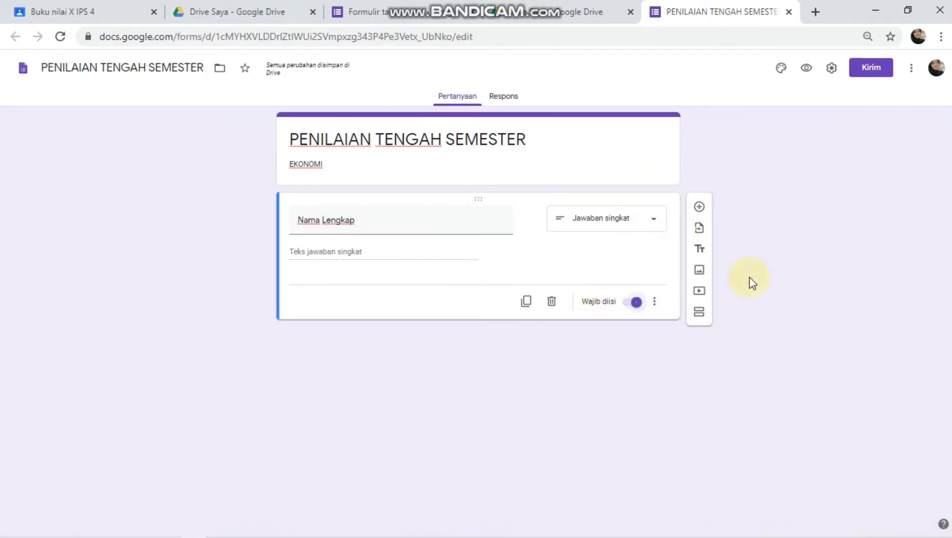
- Add a question titled "Kelas" with "X IPS 1" as its first answer option
click(700, 207)
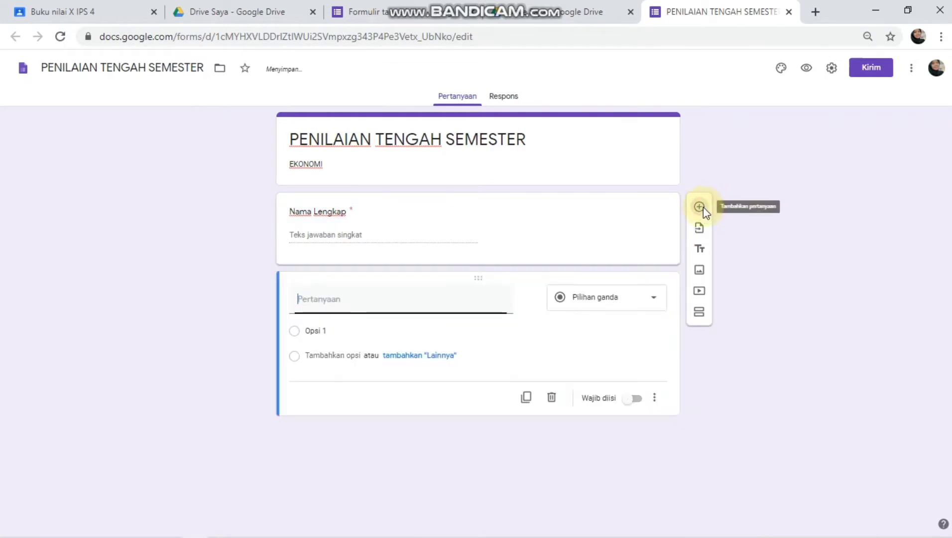
text(Kelas)
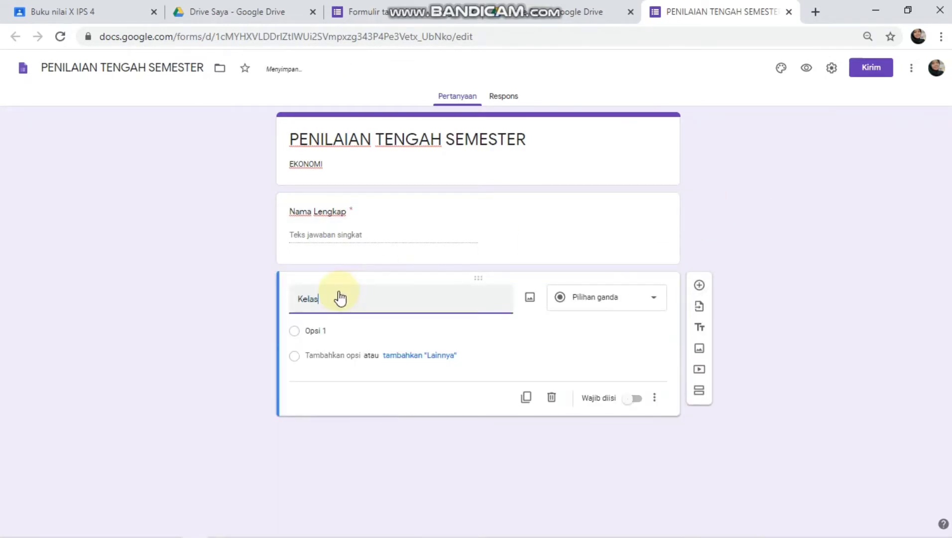
click(357, 332)
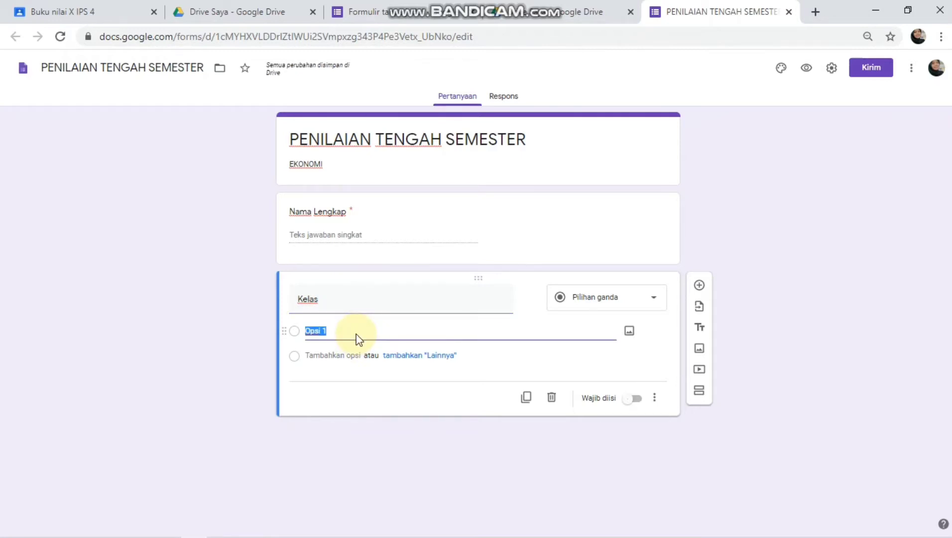
text(X IPS)
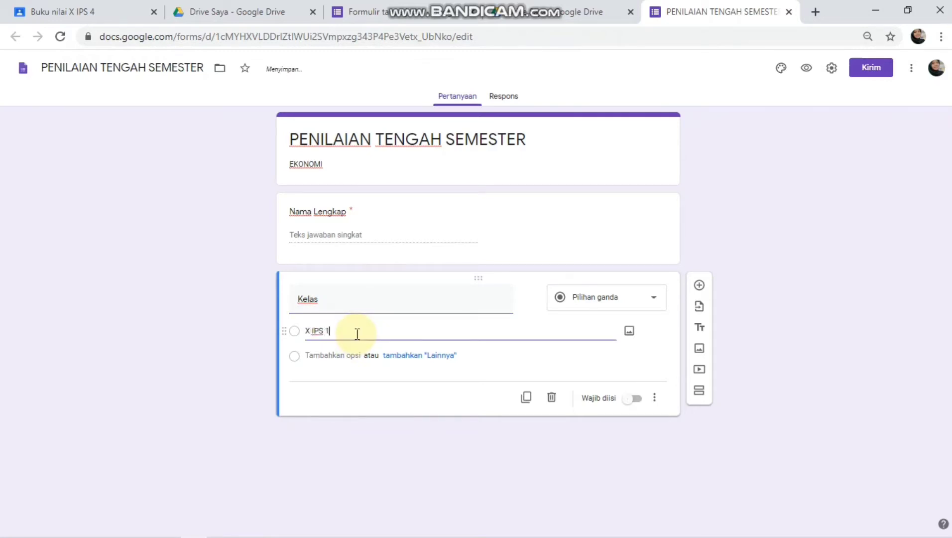
- Add a "Lainnya" option and an "X IPS 2" option to the Kelas question
click(444, 356)
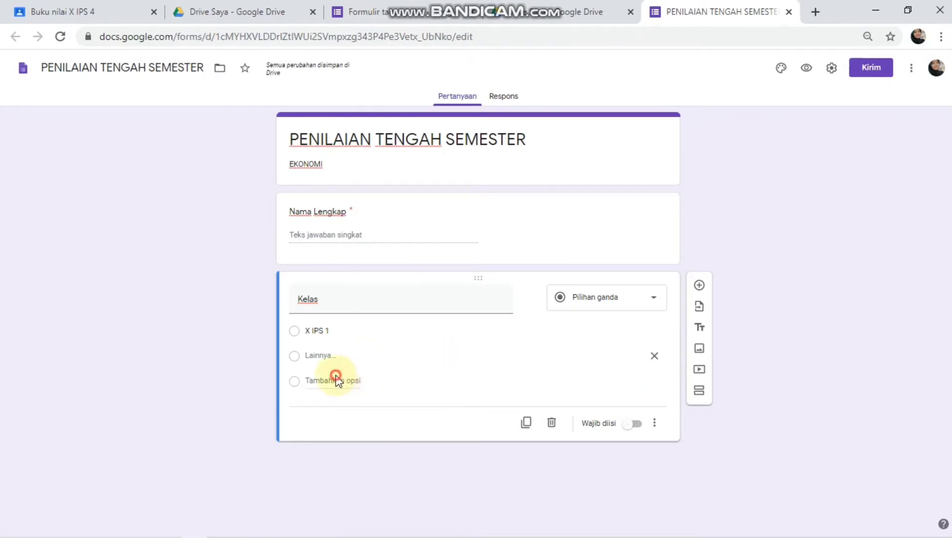
click(363, 380)
text(X i)
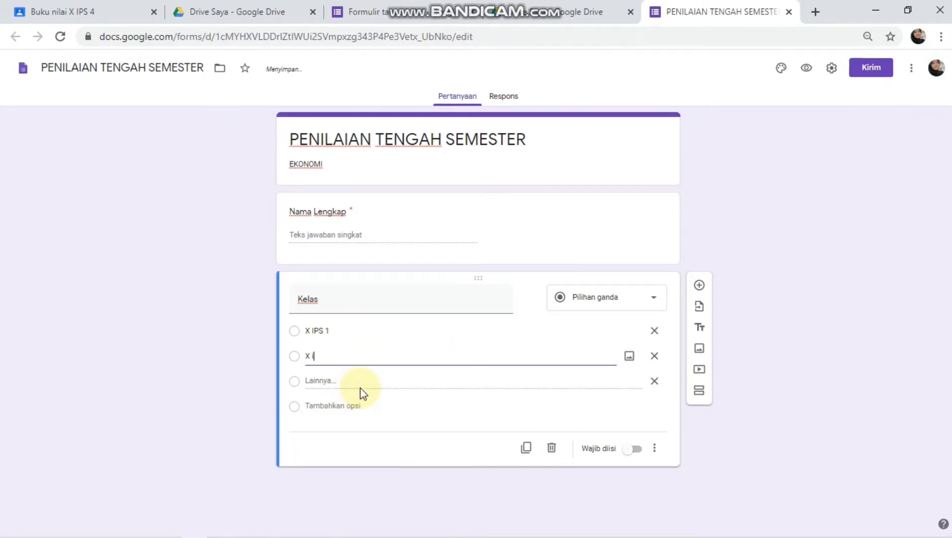
text(IPS 2)
click(345, 384)
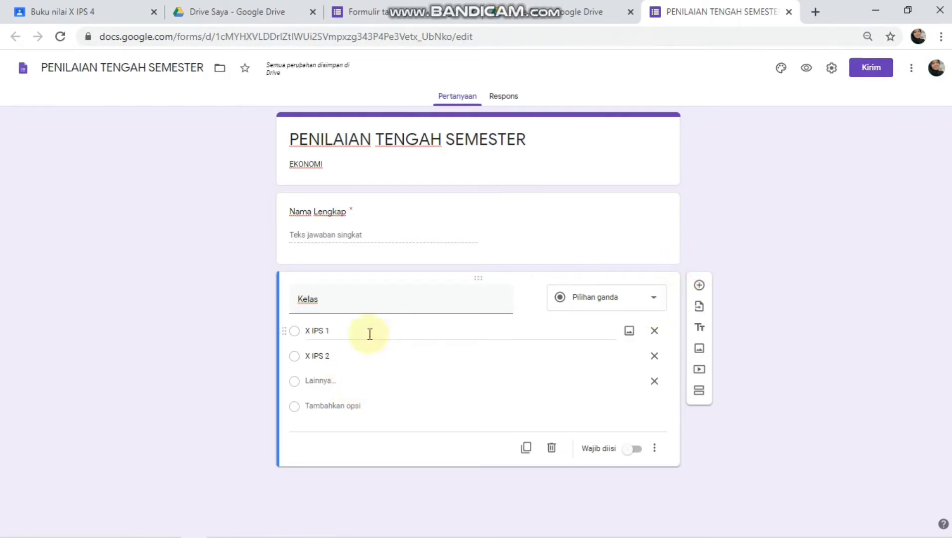
- Review the answer types available for the Kelas question and keep Pilihan ganda
click(659, 299)
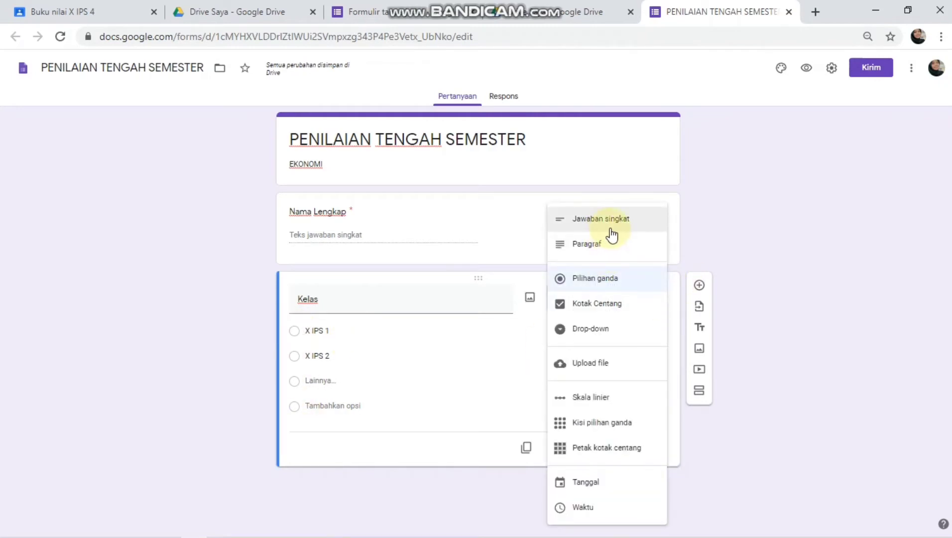
click(605, 282)
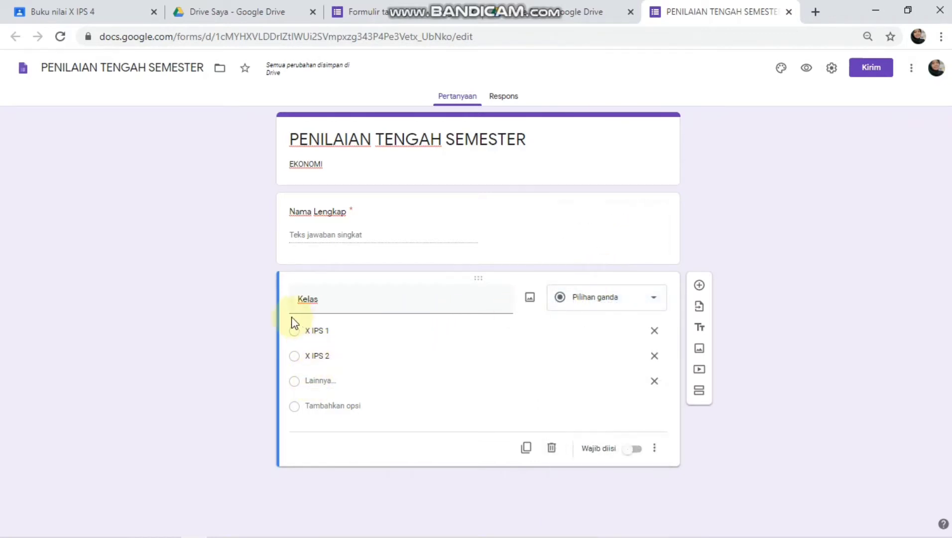
click(297, 332)
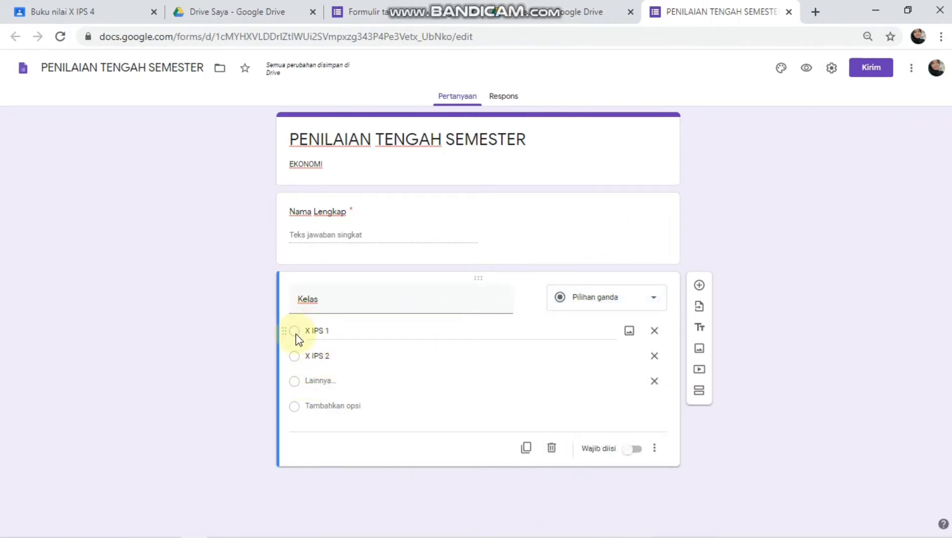
- Add the answer options "X IPS 3" and "X IPS 4" to the Kelas question
click(339, 406)
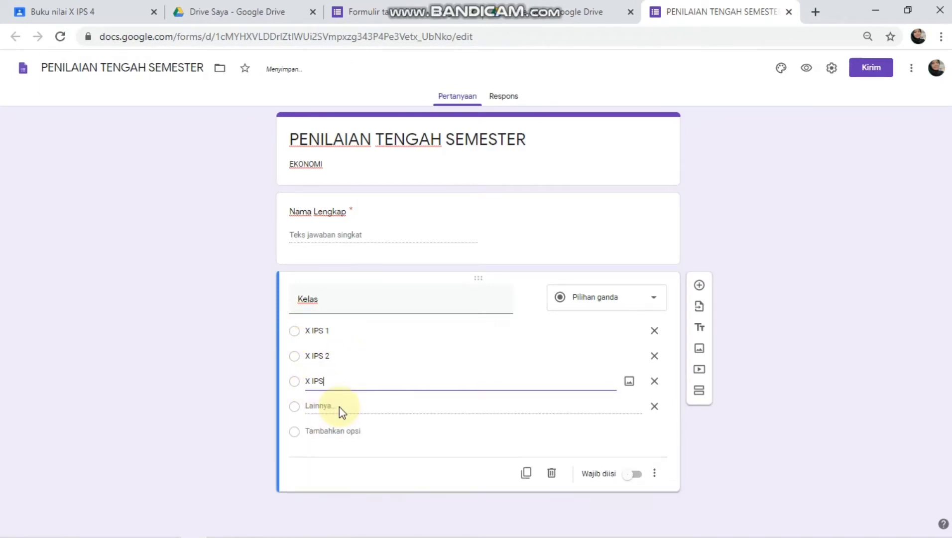
text(X IPS 3)
click(339, 406)
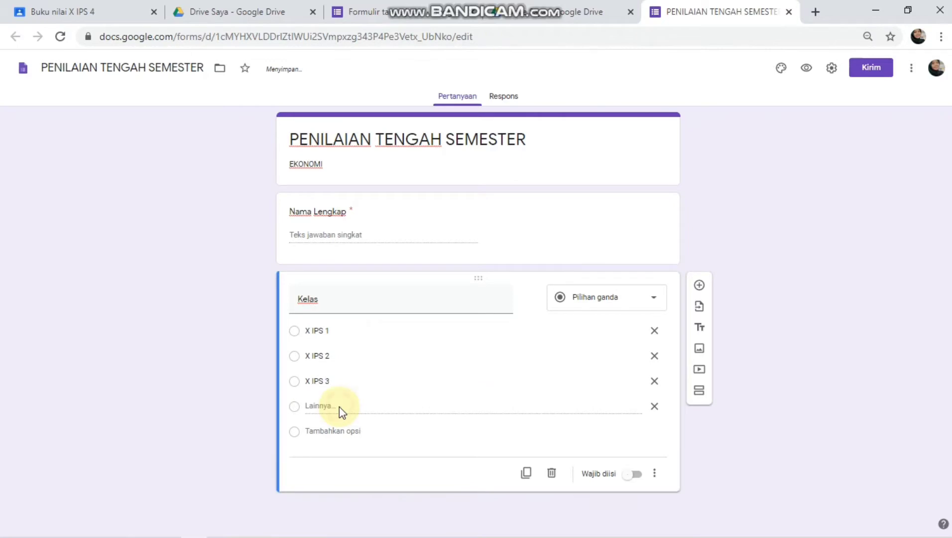
click(354, 431)
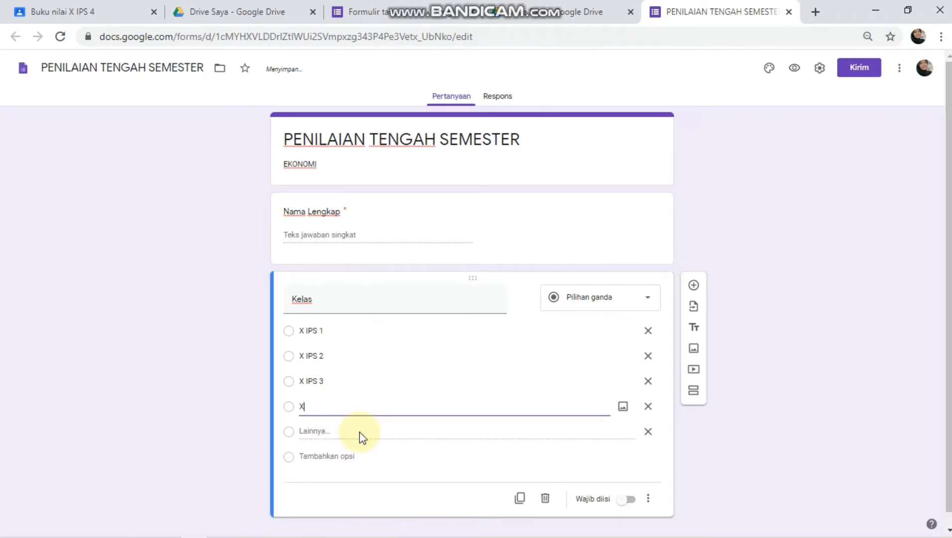
text(X IPS 4)
click(356, 465)
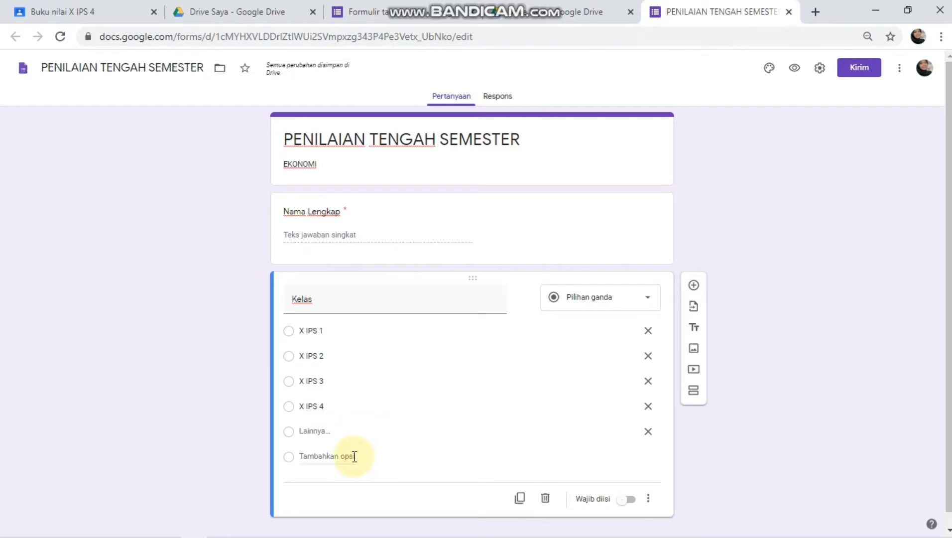
- Remove the "Lainnya" option from the Kelas question and make the question required
click(649, 431)
click(533, 442)
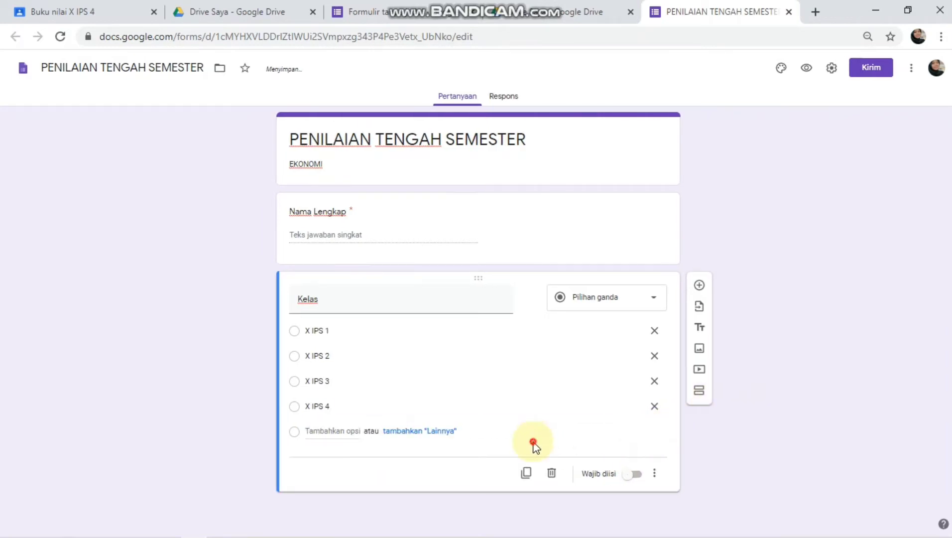
click(640, 474)
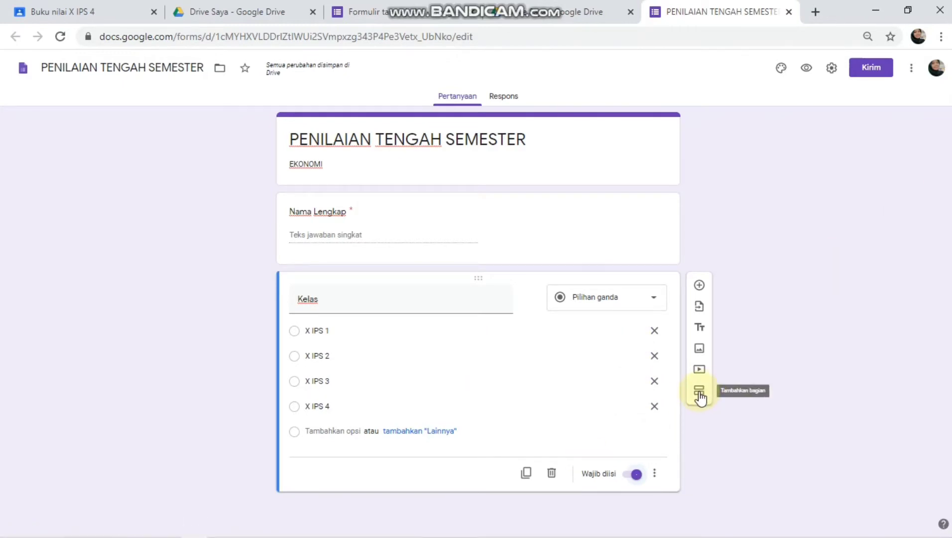
- Add a new section below the Kelas question and start editing its title
click(700, 396)
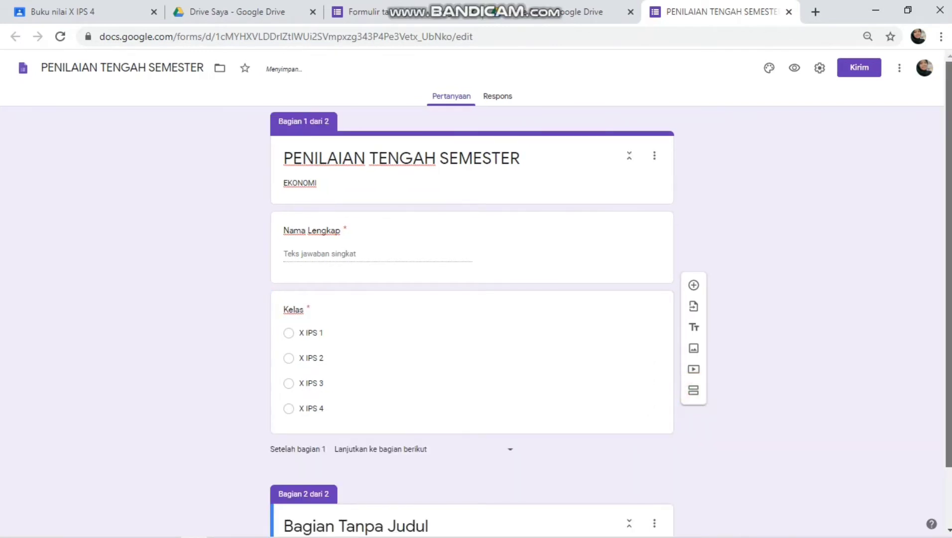
click(404, 457)
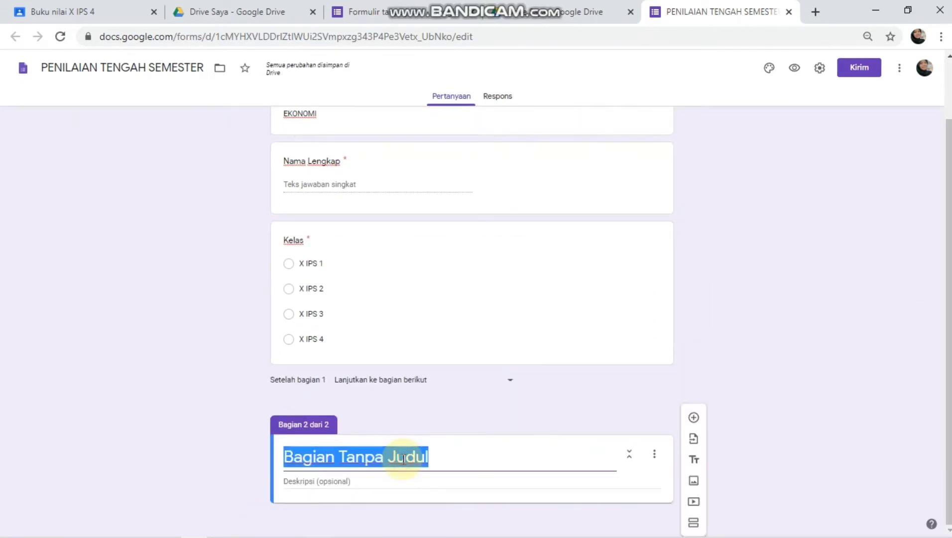
text(j)
key(BackSpace)
text(Ja)
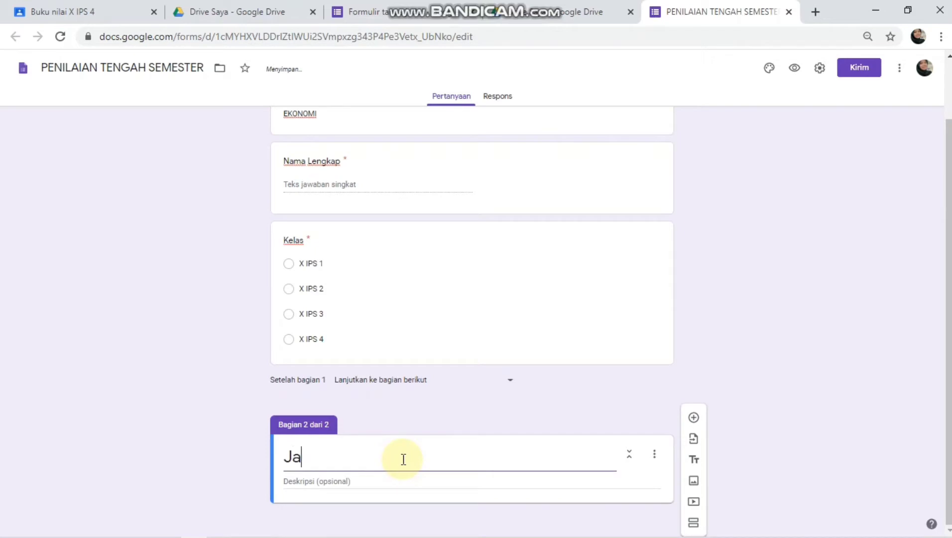
text(wbla)
key(BackSpace)
key(BackSpace)
key(BackSpace)
key(BackSpace)
key(BackSpace)
key(BackSpace)
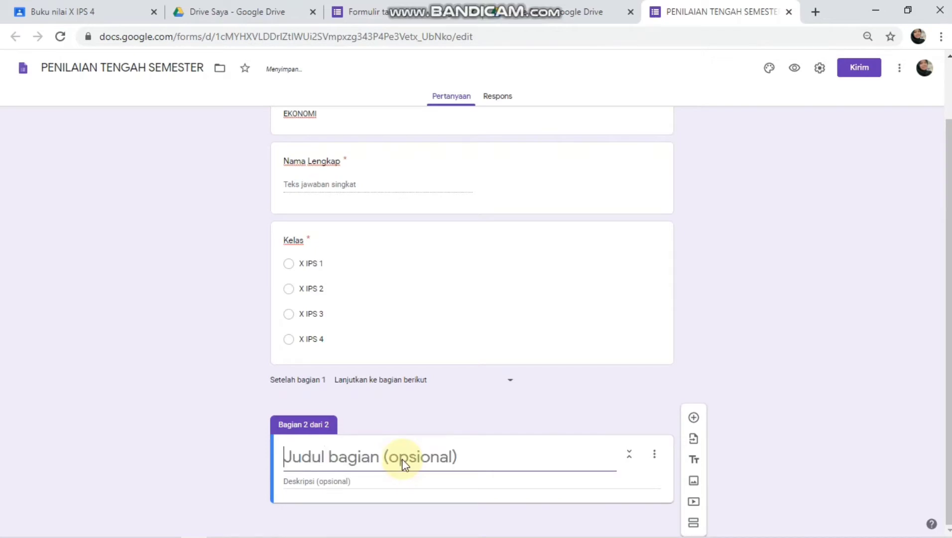
- Title the second section "Pilihlah jawaban yang paling tepat.!" and give it the description "Pilihan Ganda"
text(Pilihlah)
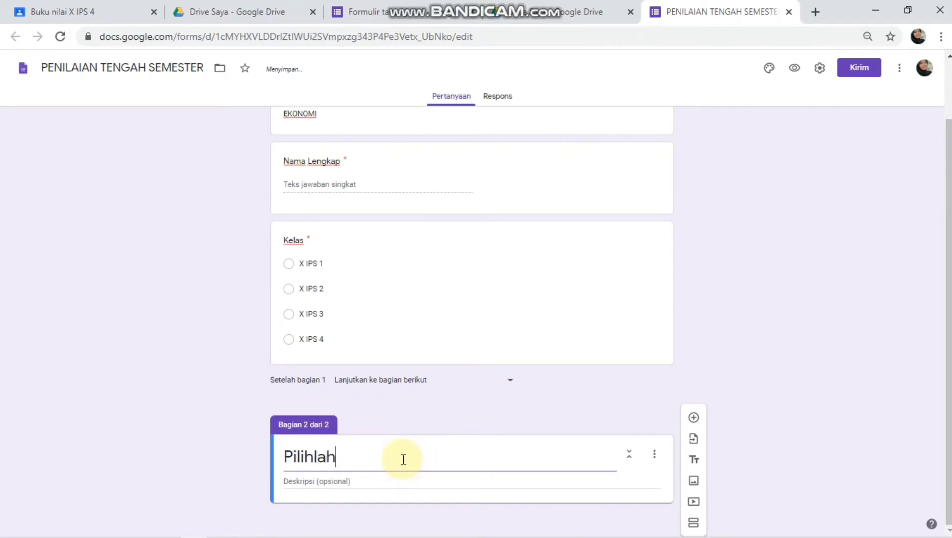
text( jawaban yan)
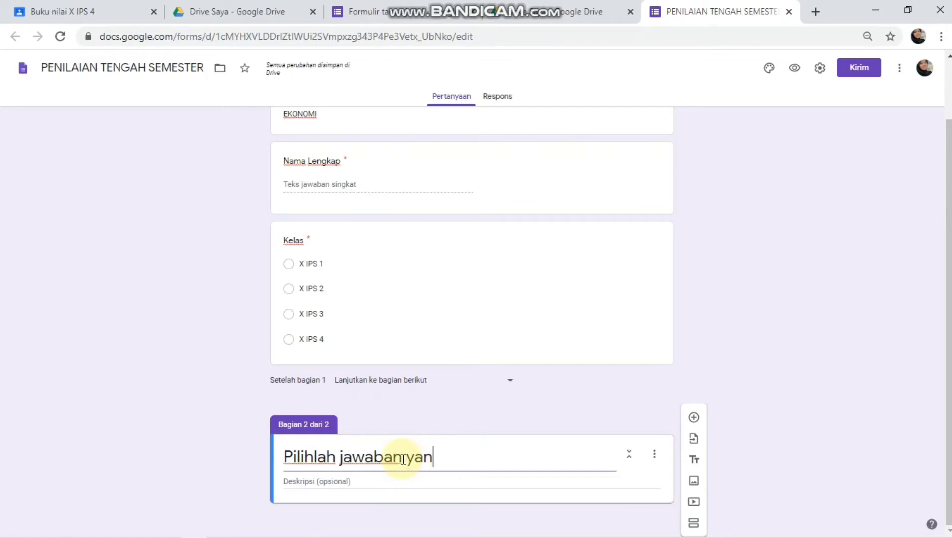
text(g paling tepat.!)
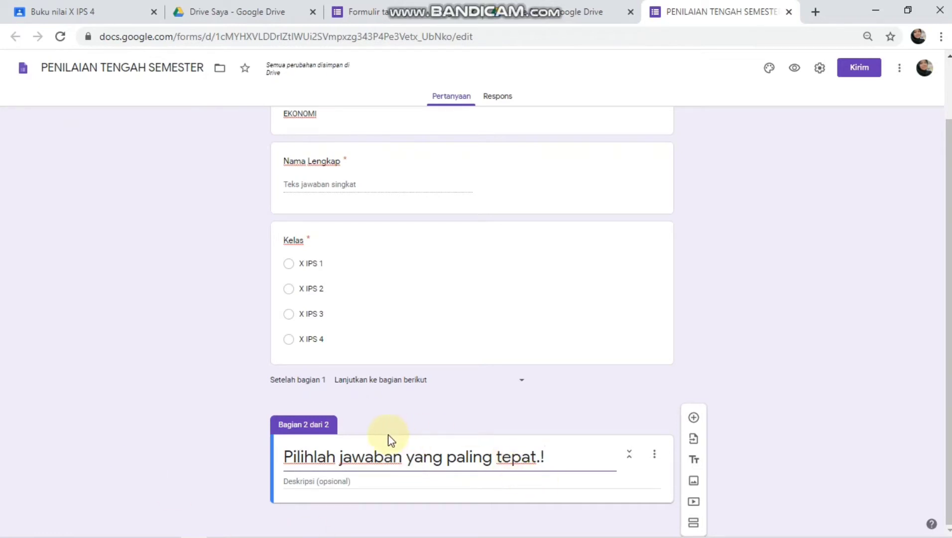
click(328, 481)
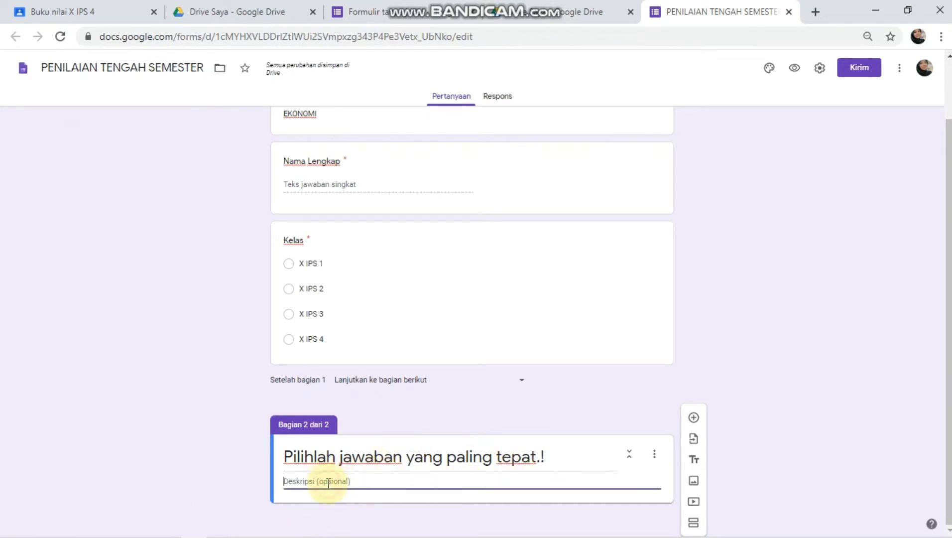
text(P)
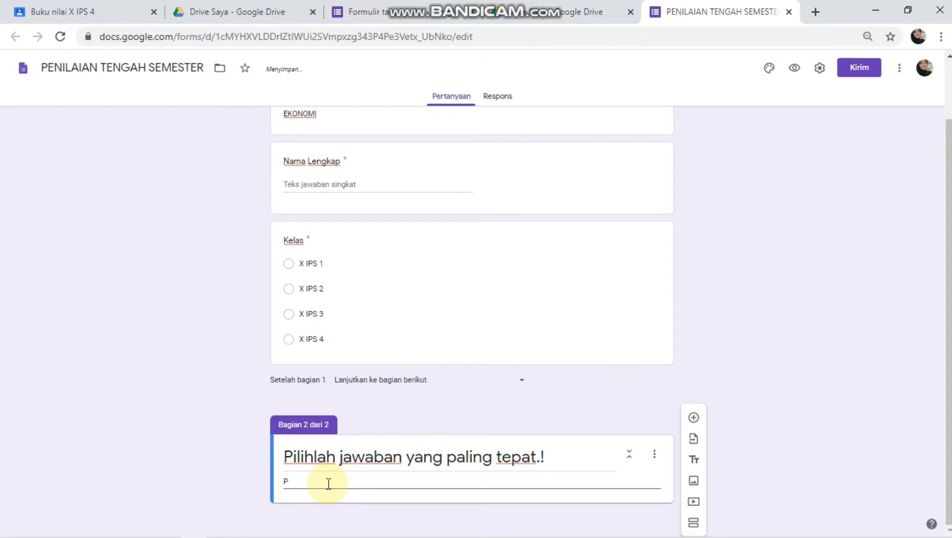
text(ilihan Gan)
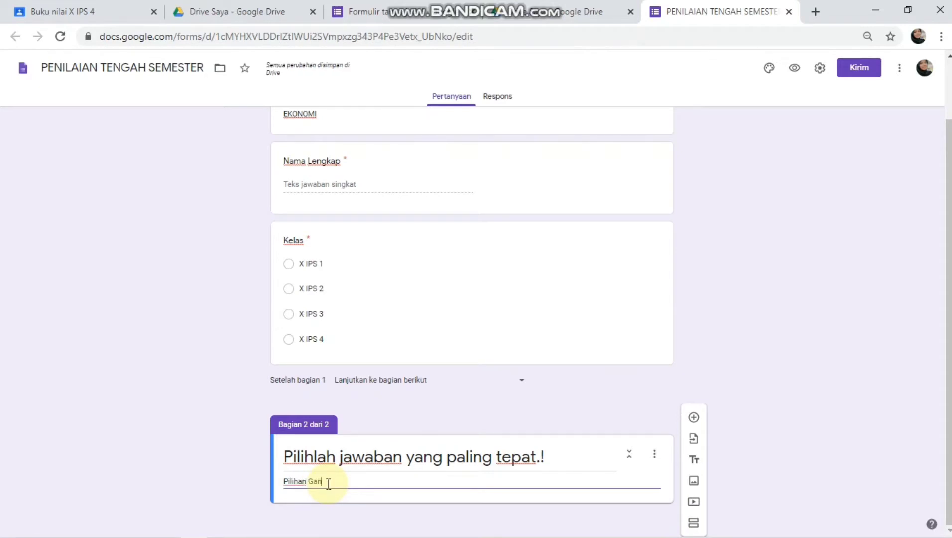
text(da)
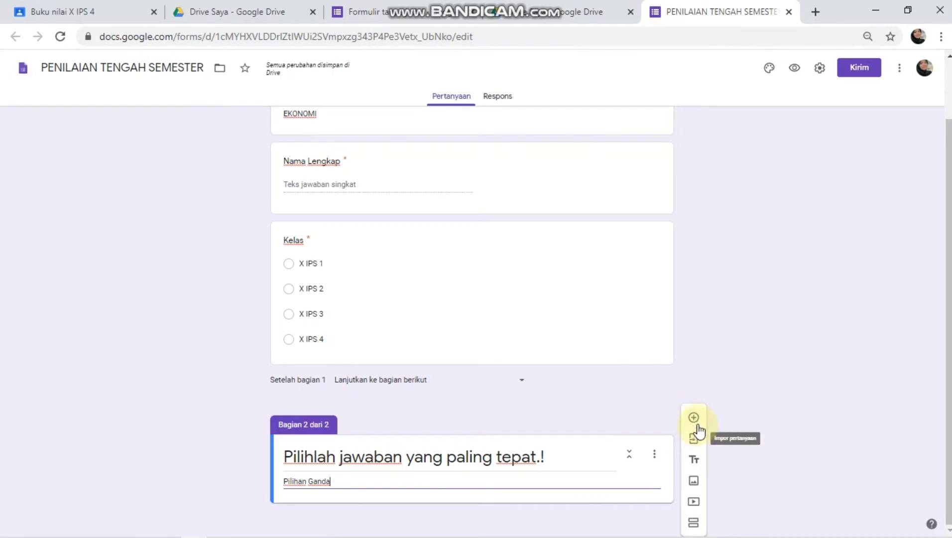
- Add a question to the second section with the text "Apakah yang dimaksud dengan ilmu ekonomi.?"
click(696, 421)
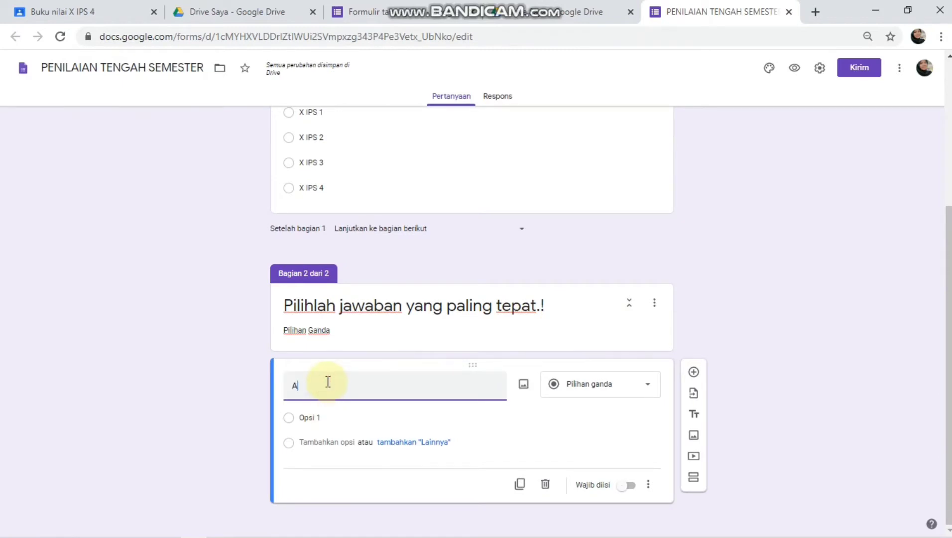
text(paka)
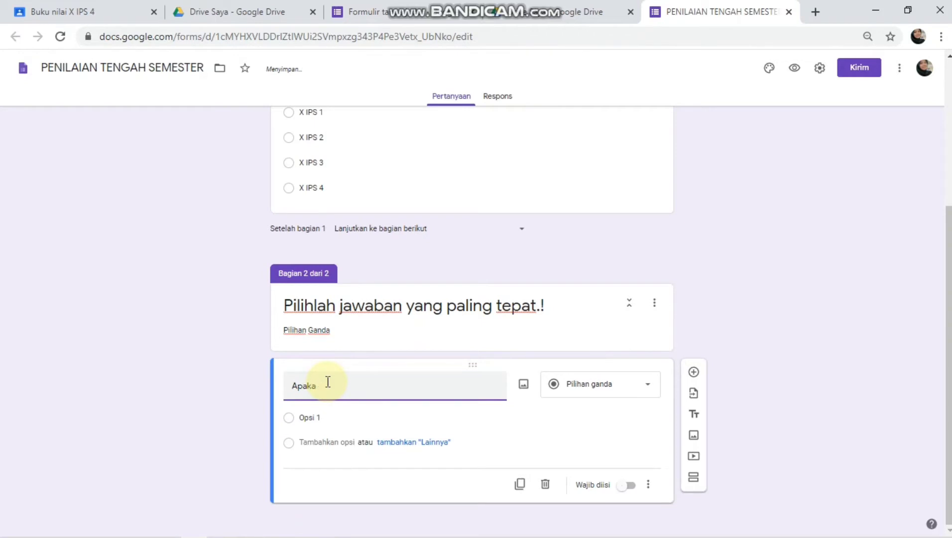
text(n yang dimaksu)
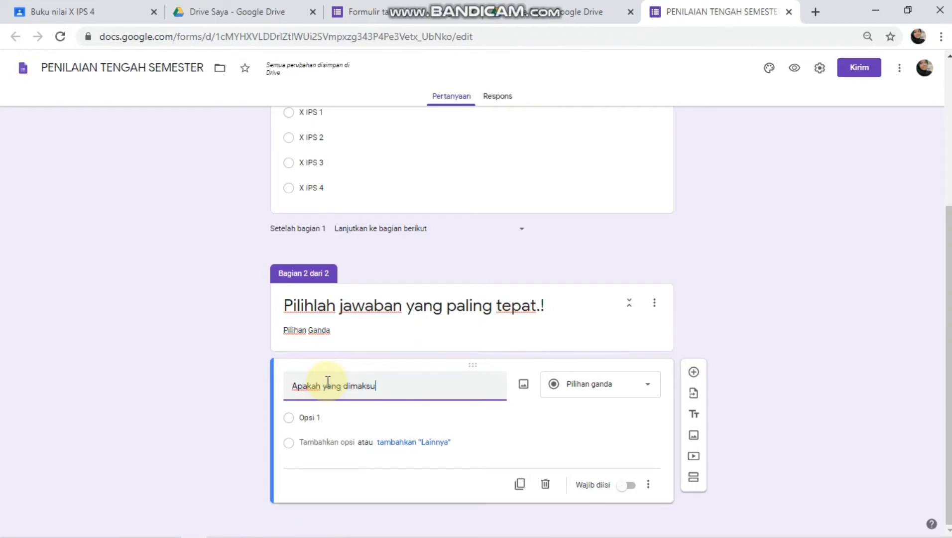
text(d dengan il)
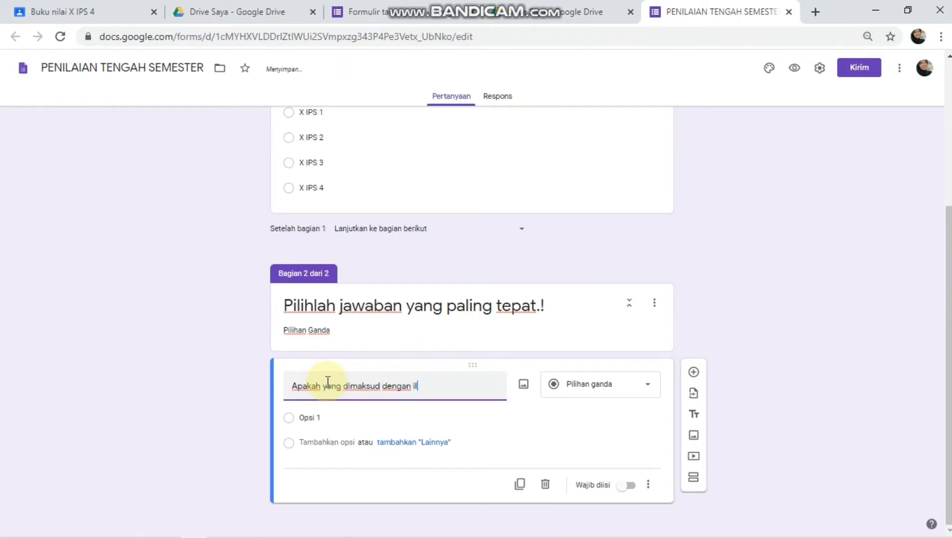
text(mu ekonomi.?)
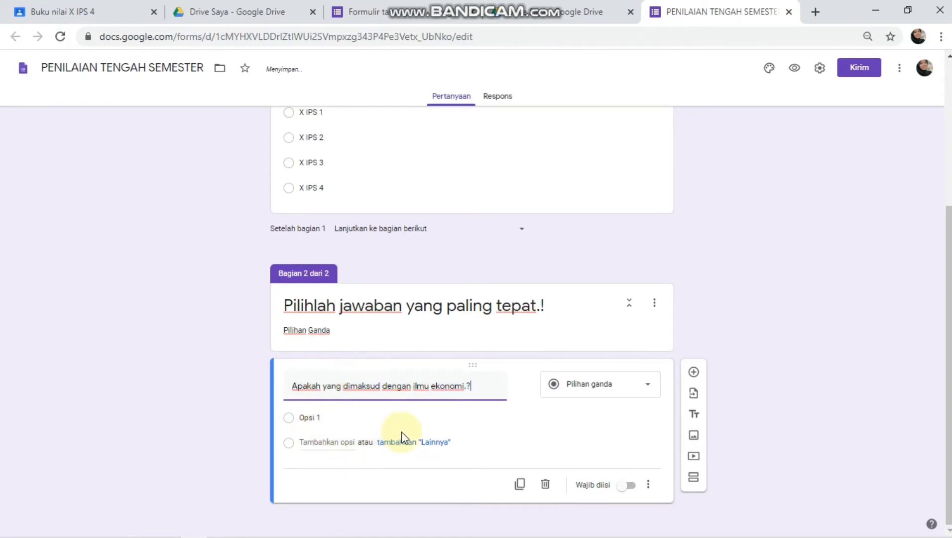
- Reduce the browser window and switch to the Word document ULANGAN HARIAN KD 3.2 beside it, showing its Pilihan Ganda questions
click(915, 15)
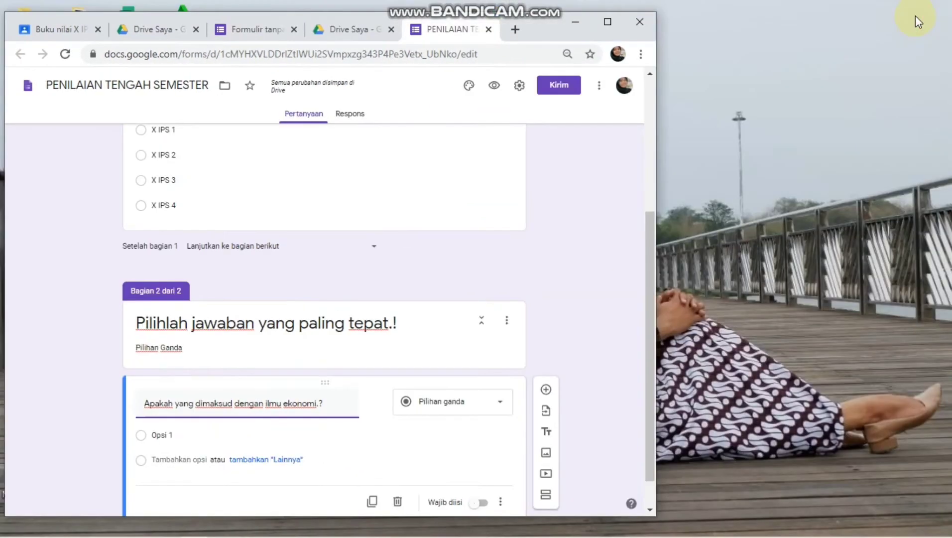
mouse_move(314, 536)
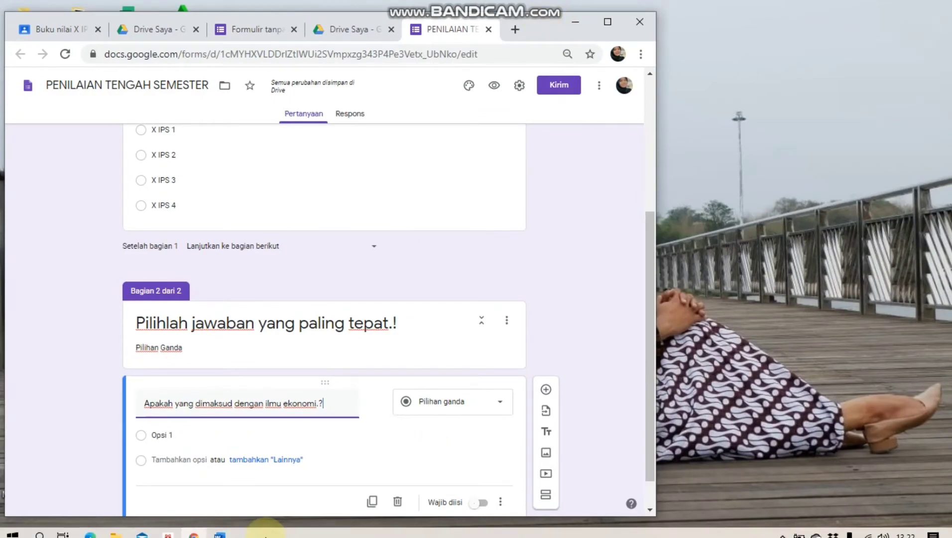
click(218, 528)
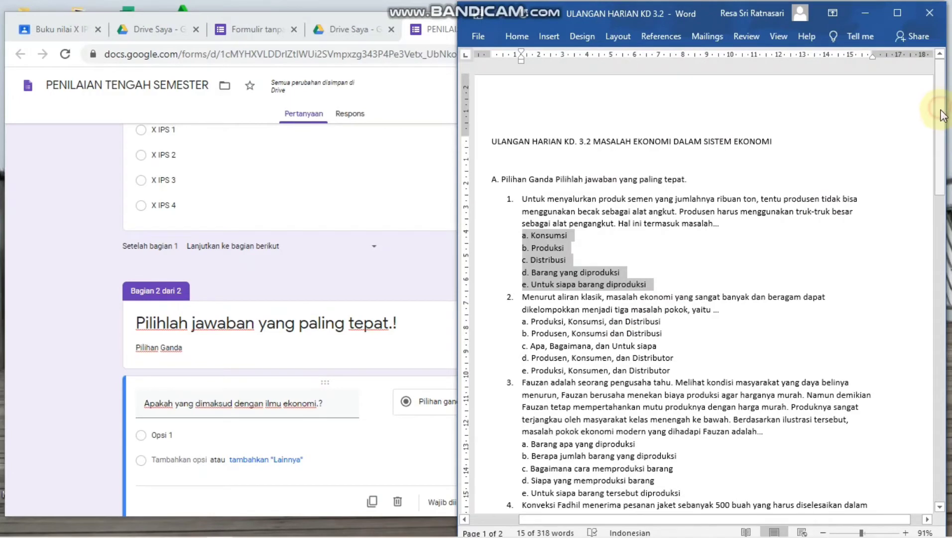
drag(943, 115, 949, 140)
- Replace the section's question text with question 1, "Untuk menyalurkan produk semen...", copied from the Word document without its answer options
click(266, 402)
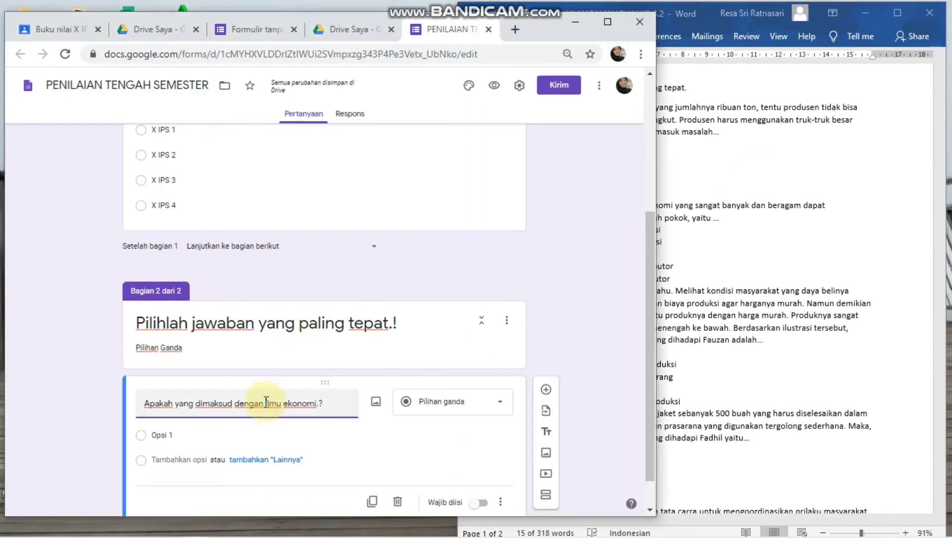
click(762, 176)
drag(730, 134, 504, 103)
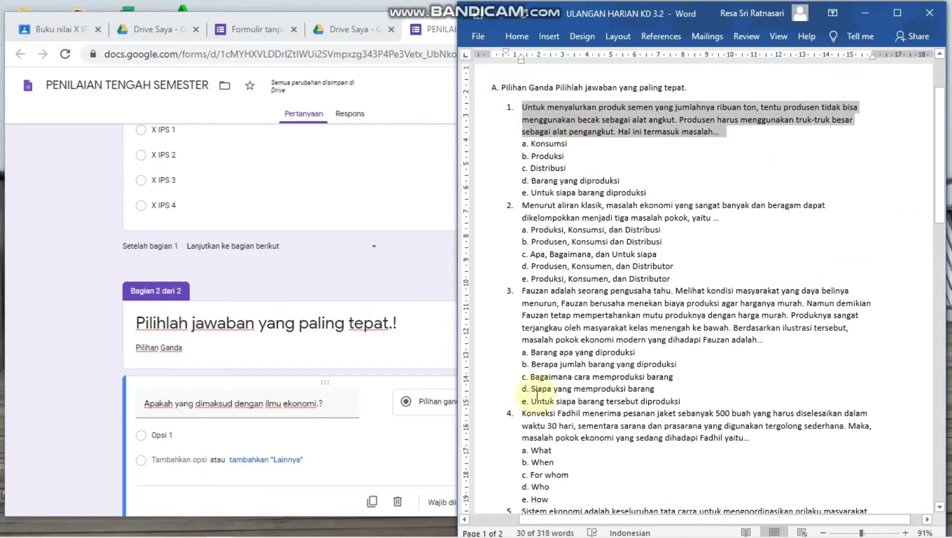
right_click(620, 131)
click(669, 156)
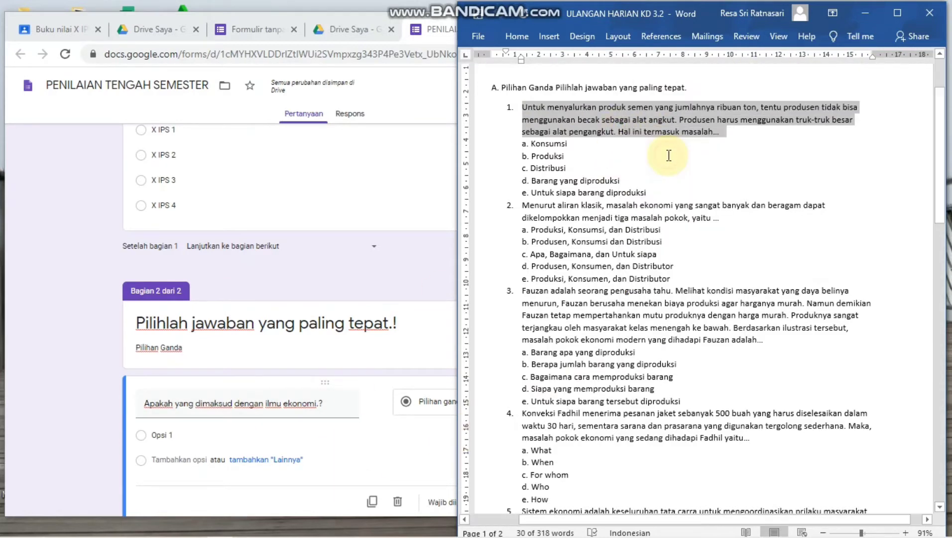
click(324, 399)
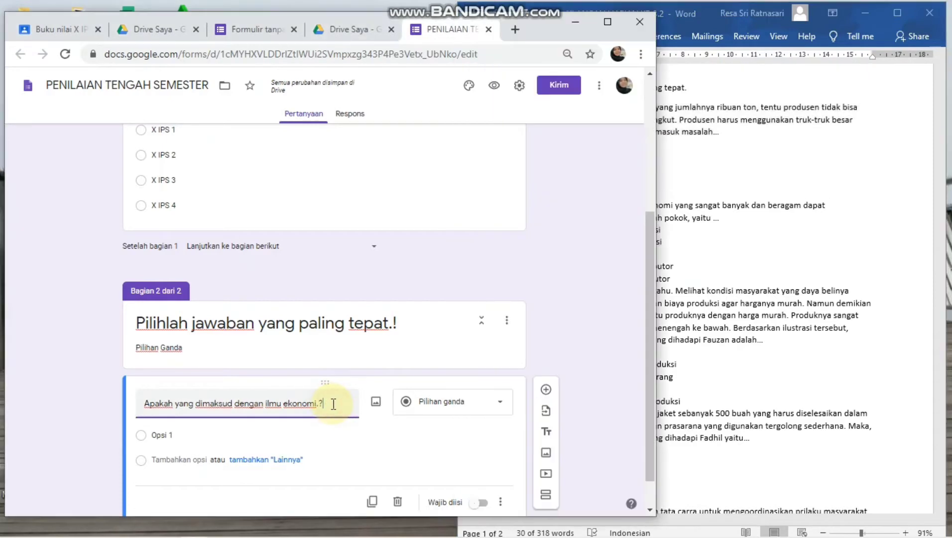
drag(326, 403, 91, 413)
key(ctrl+v)
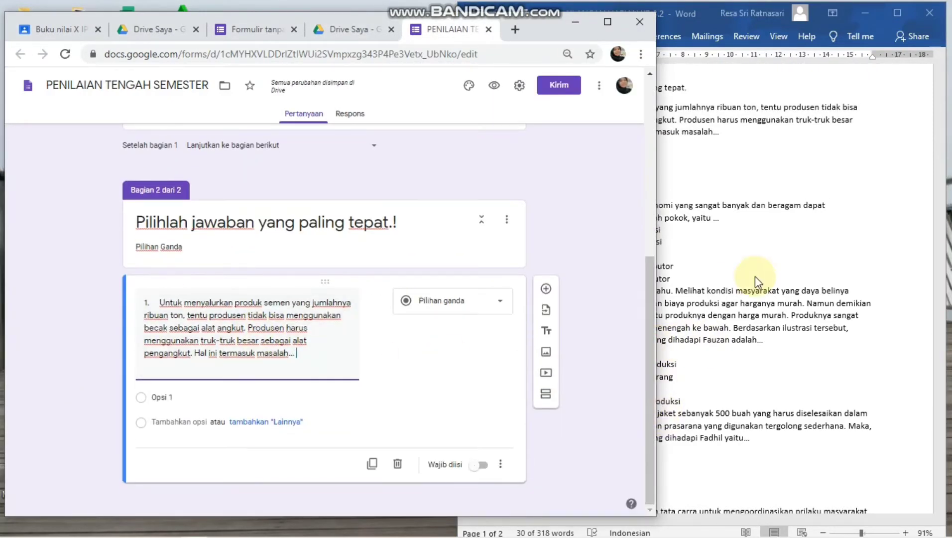
- Fill question 1's answer options with a. Konsumsi through e. Untuk siapa barang diproduksi, copied from the Word document
click(801, 253)
drag(650, 193, 517, 144)
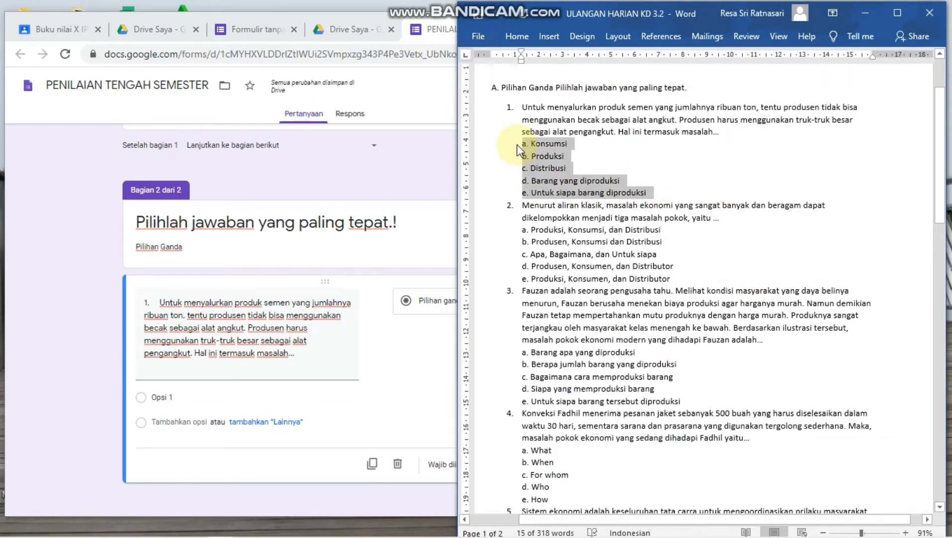
right_click(537, 156)
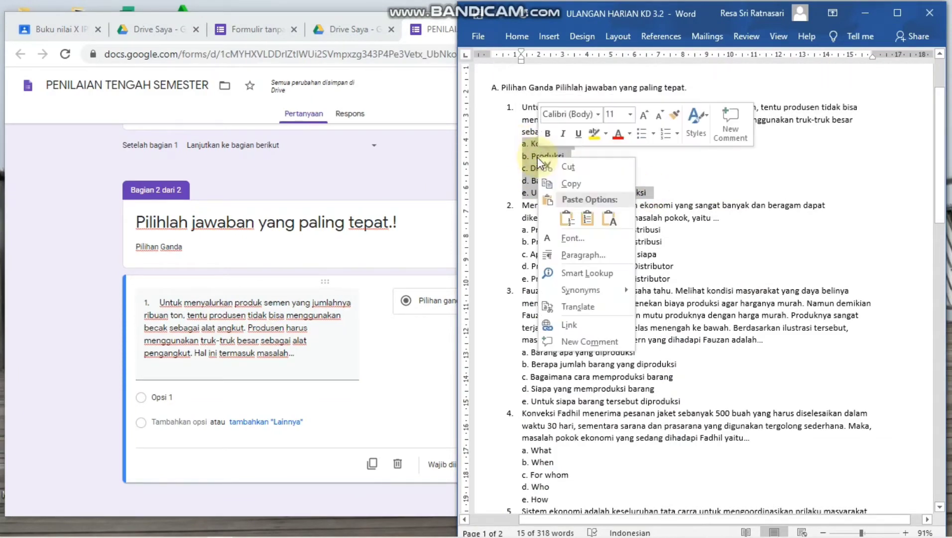
click(563, 183)
click(174, 399)
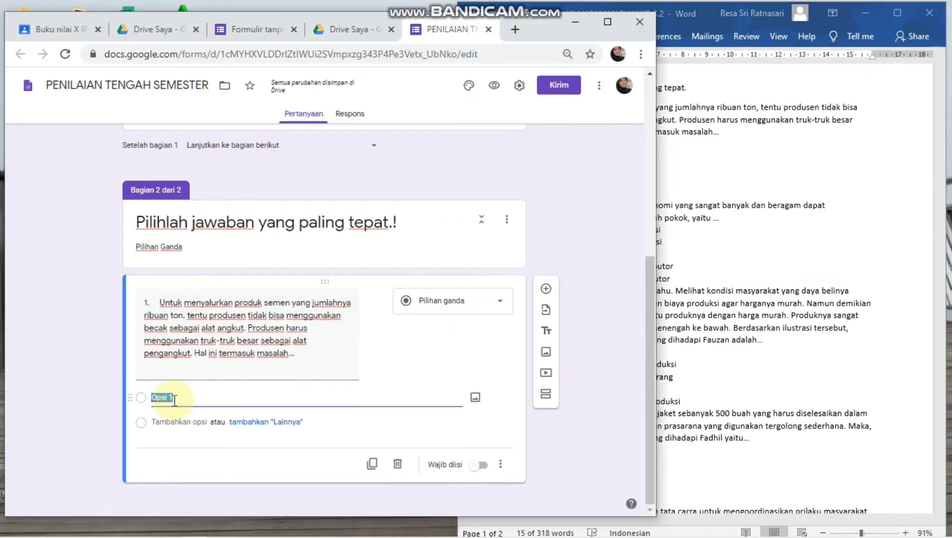
key(ctrl+v)
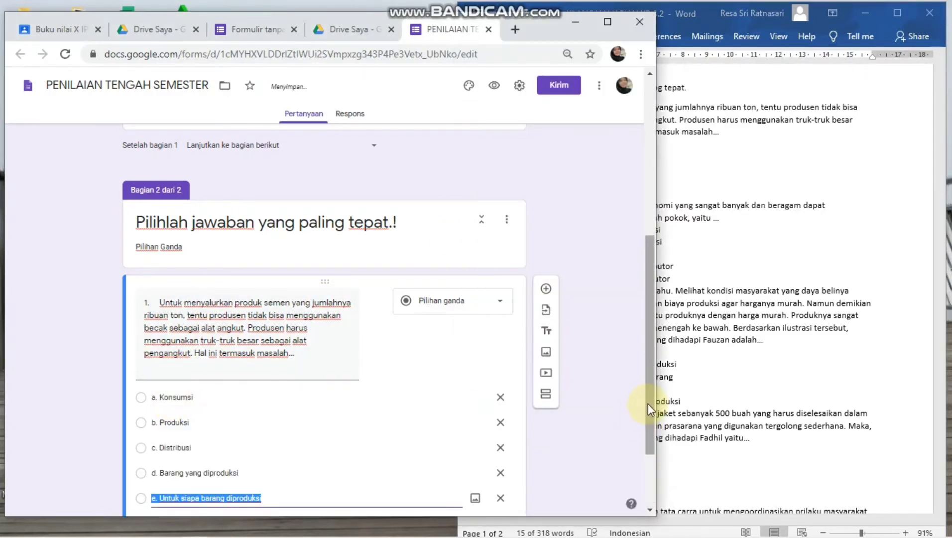
drag(647, 403, 655, 447)
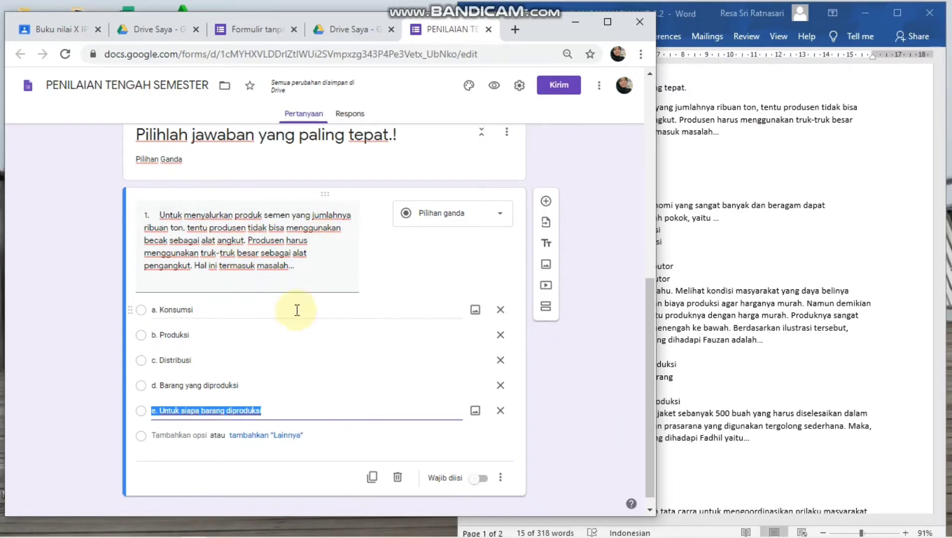
click(300, 397)
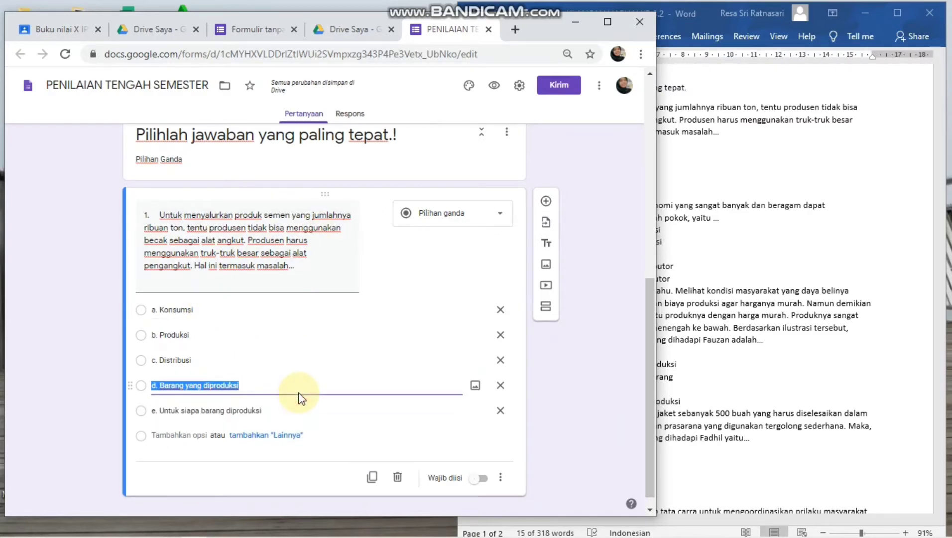
click(300, 458)
- In the form settings, limit respondents to one response (Batasi ke 1 tanggapan) and shuffle the question order (Acak urutan pertanyaan)
click(519, 87)
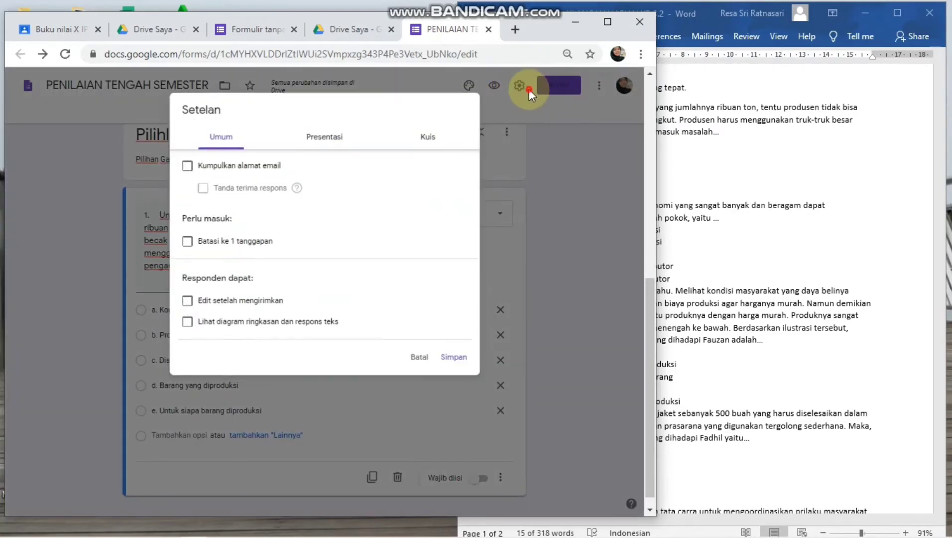
click(528, 90)
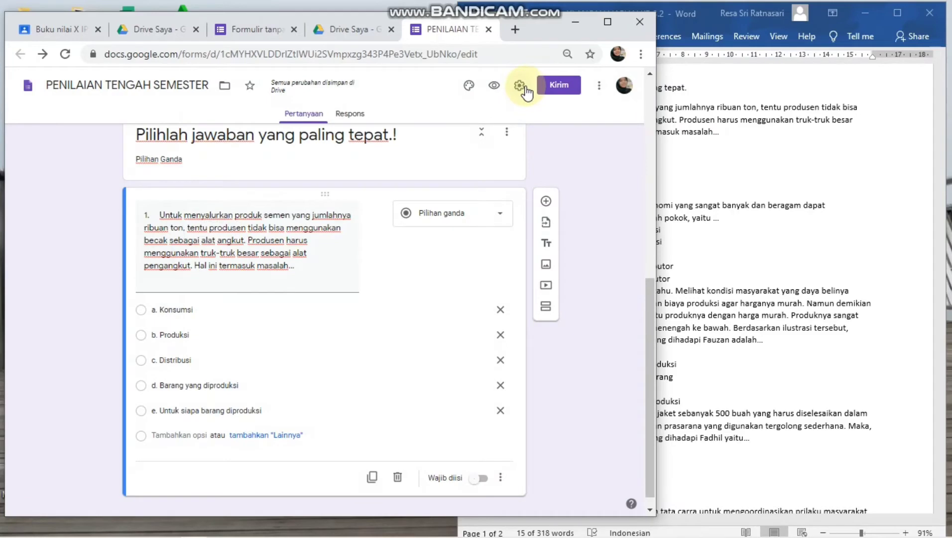
click(520, 89)
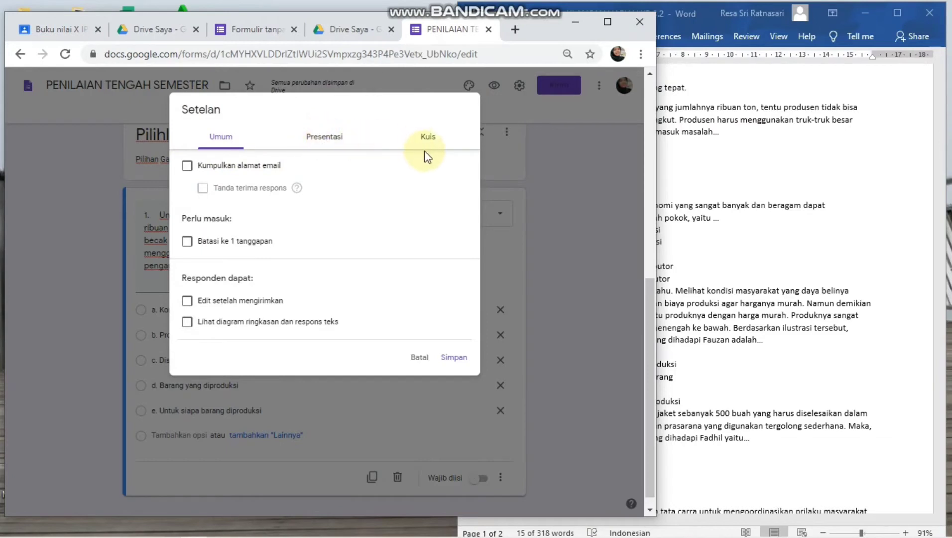
click(187, 243)
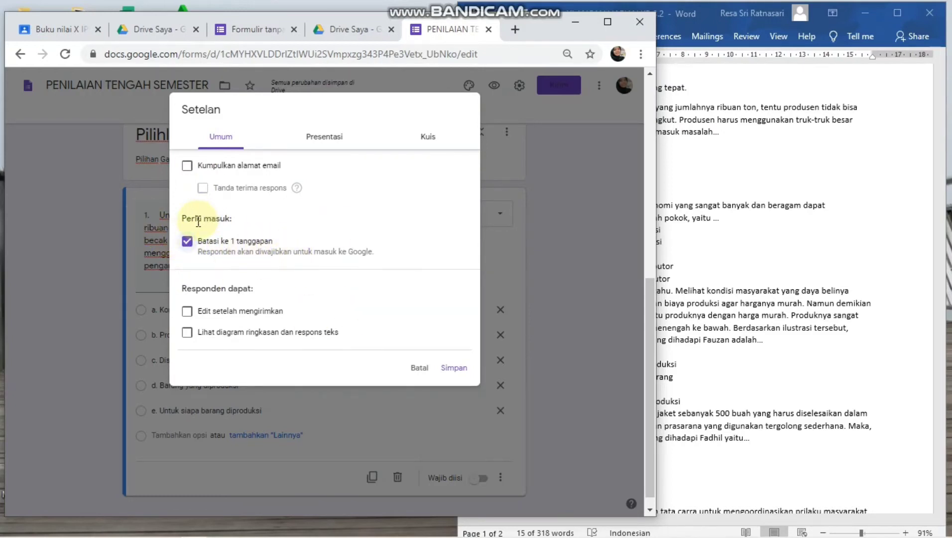
click(333, 142)
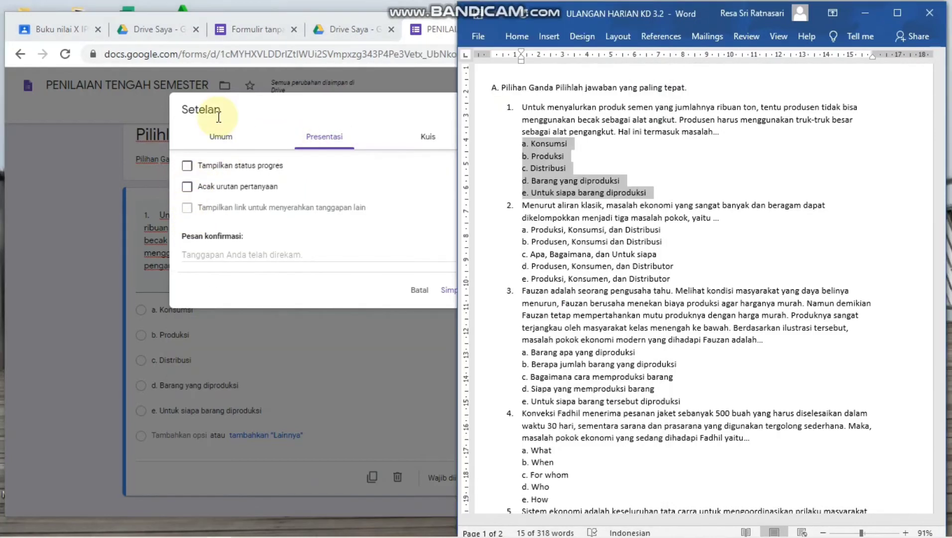
click(336, 186)
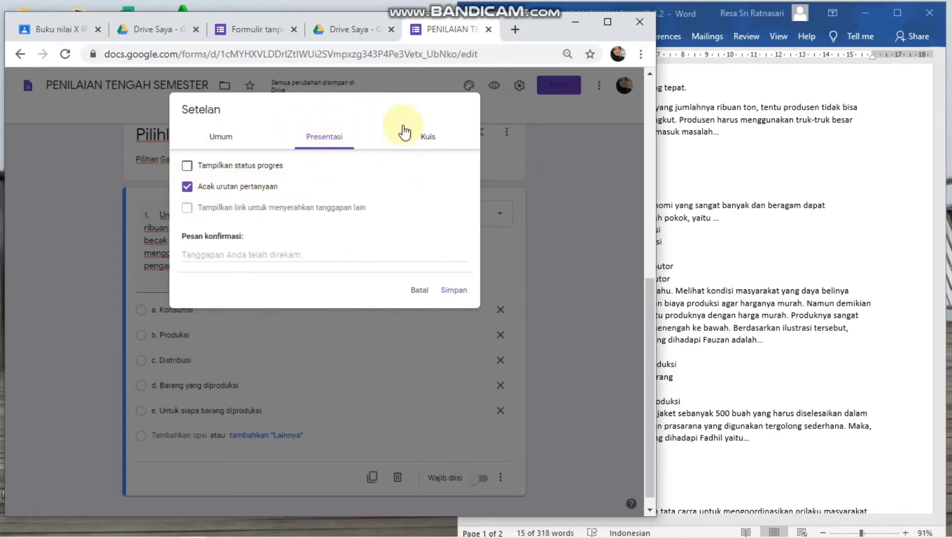
- Make the form a quiz, hide missed questions and correct answers from respondents while leaving point values shown, and save the settings
click(429, 138)
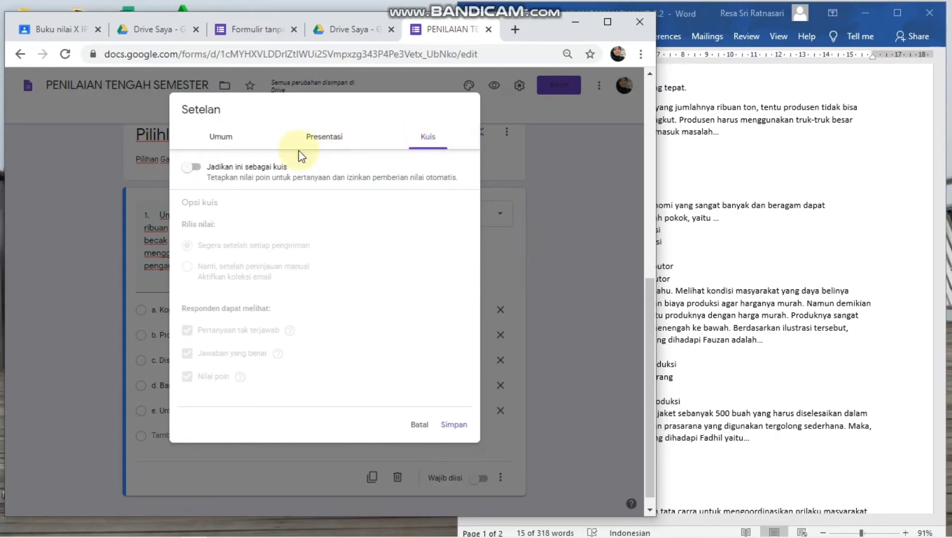
click(199, 173)
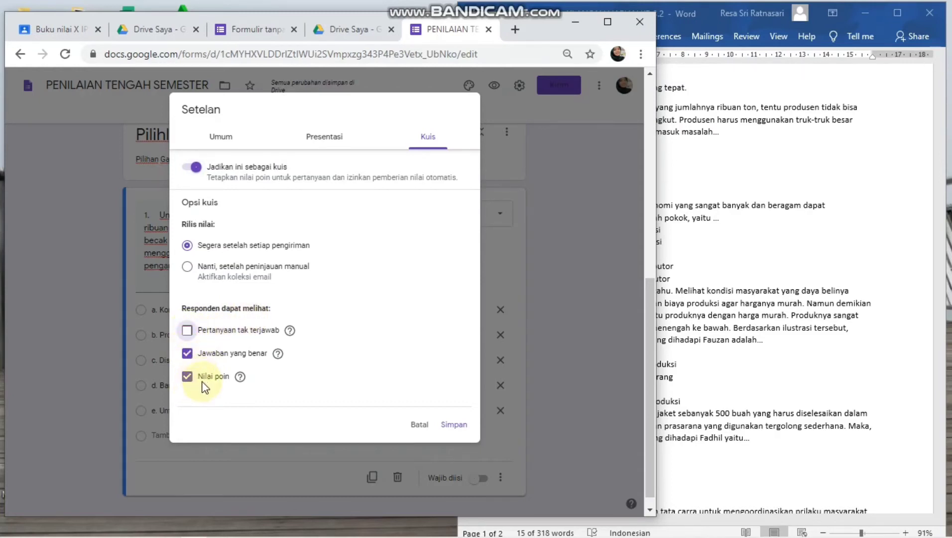
mouse_move(241, 377)
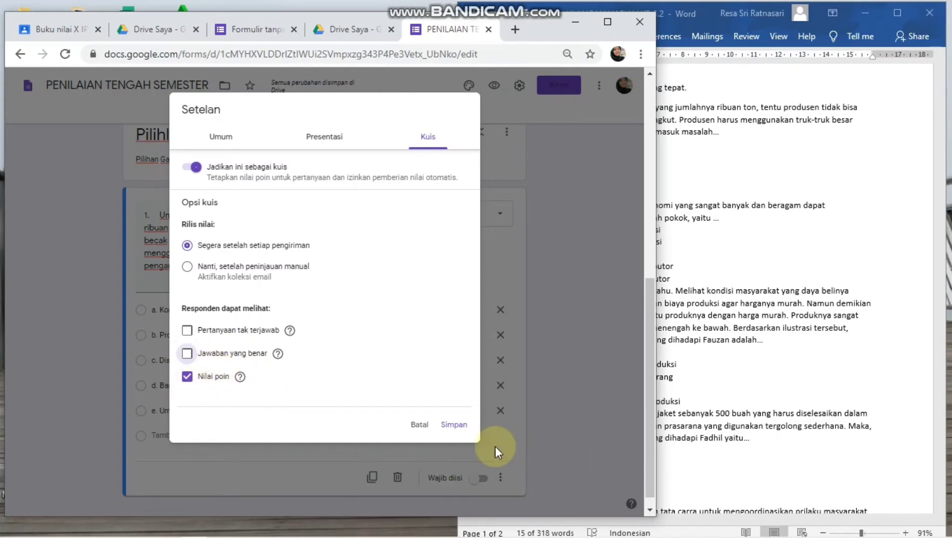
click(456, 427)
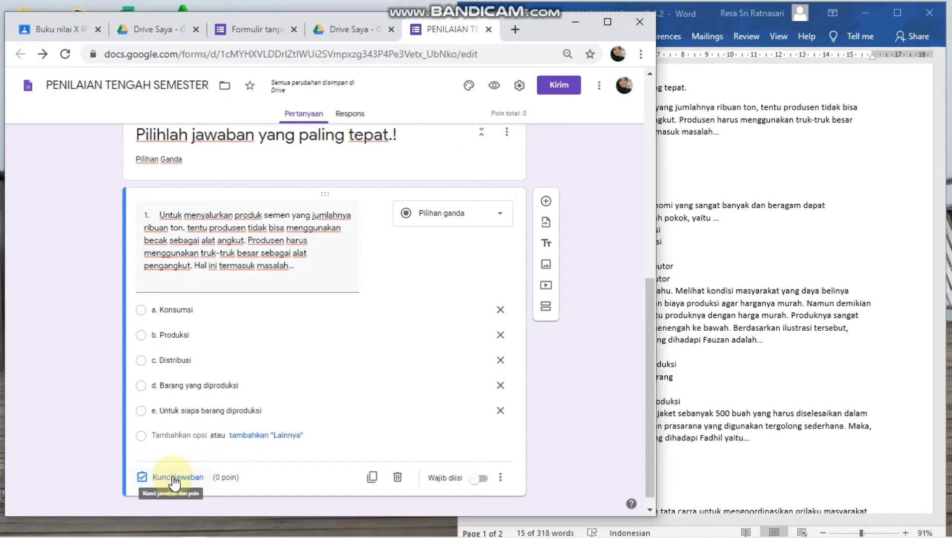
- Set question 1's answer key to c. Distribusi worth 20 points and make the question required
click(174, 479)
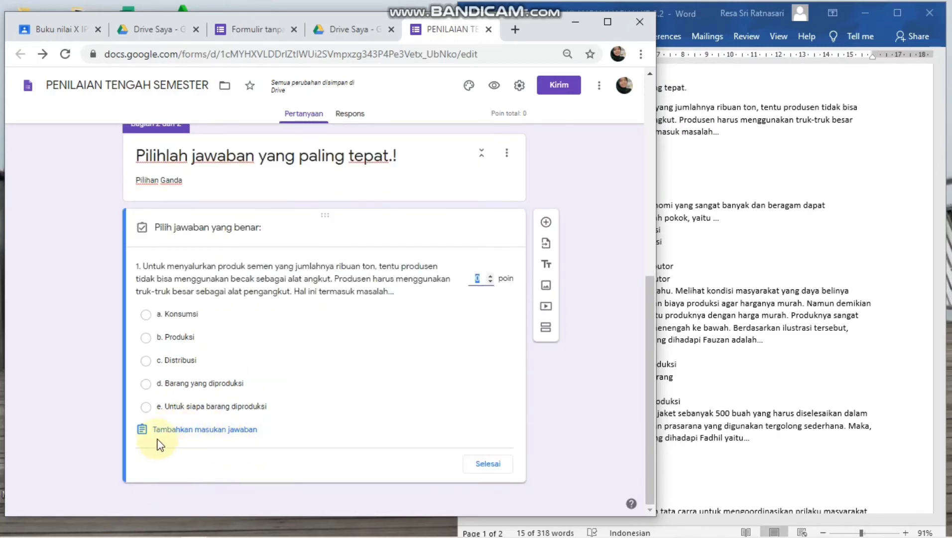
click(145, 362)
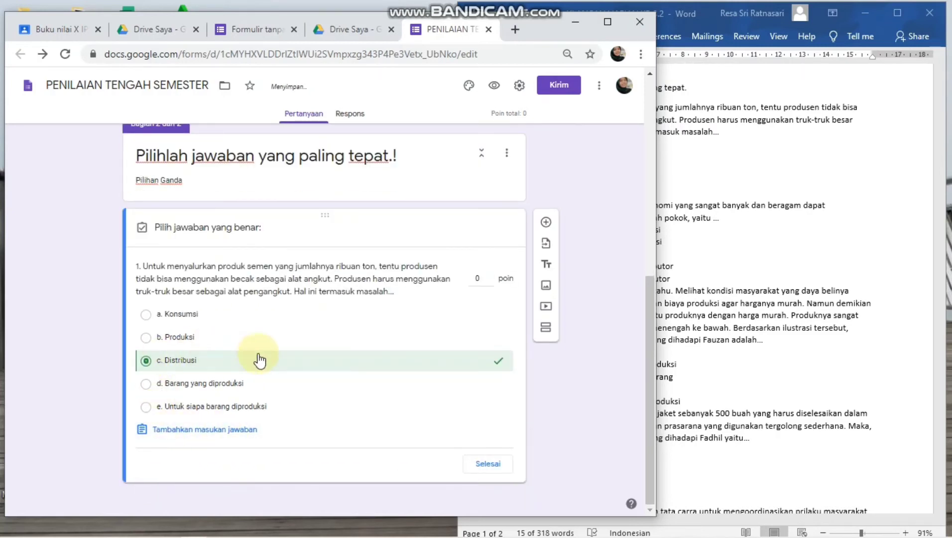
click(479, 279)
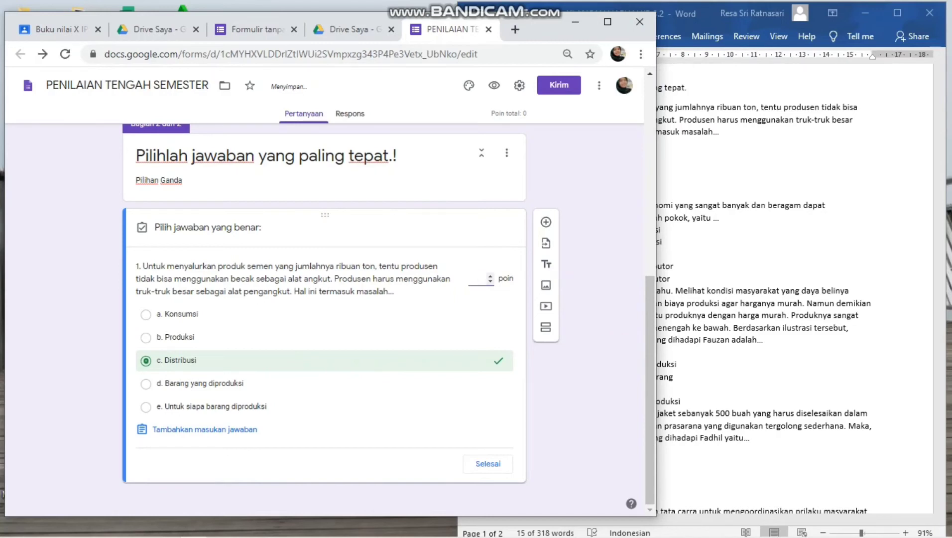
text(20)
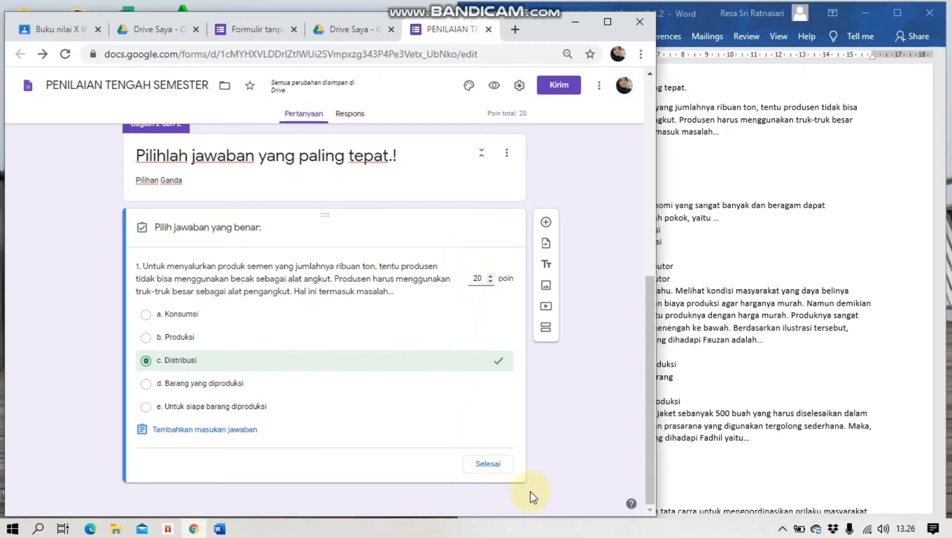
click(490, 465)
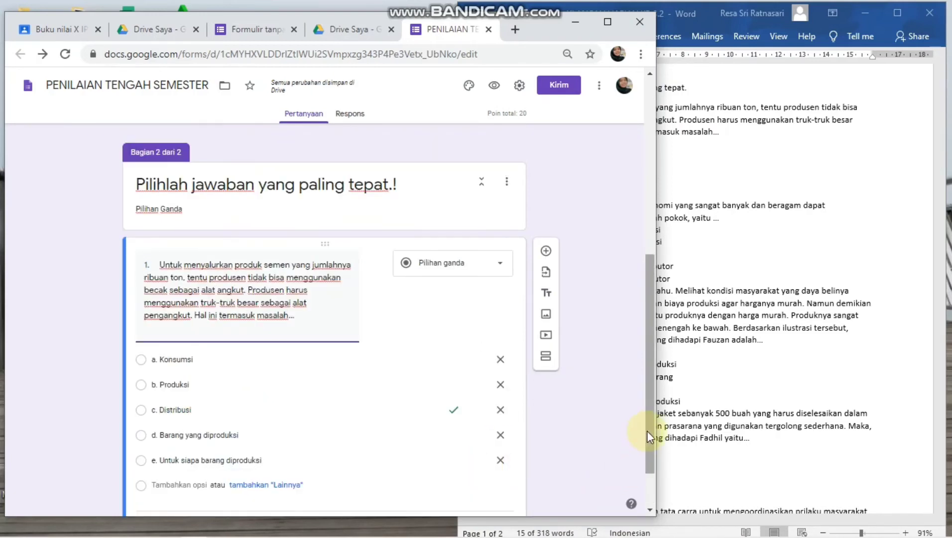
drag(652, 433, 665, 488)
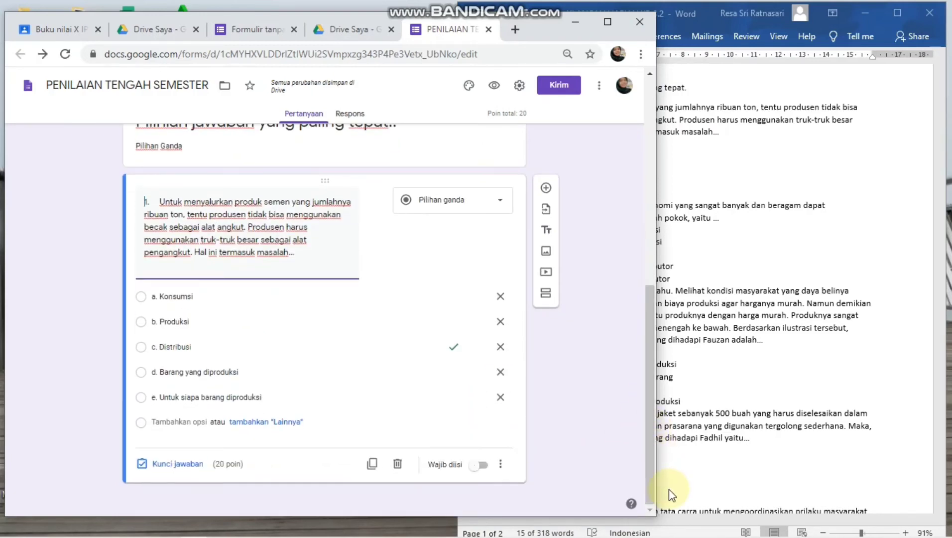
click(482, 465)
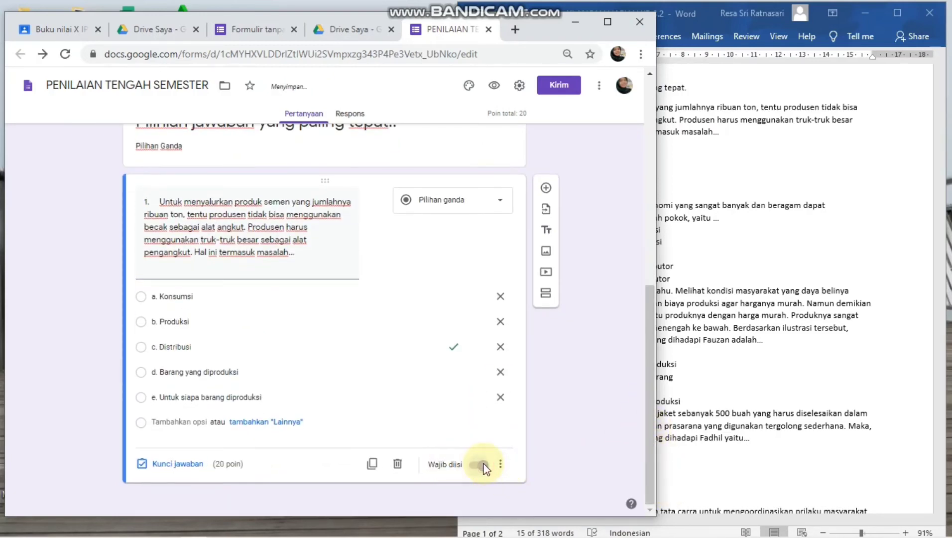
- Add a new question with the text of question 2, "Menurut aliran klasik, masalah ekonomi...", copied from the Word document
click(547, 189)
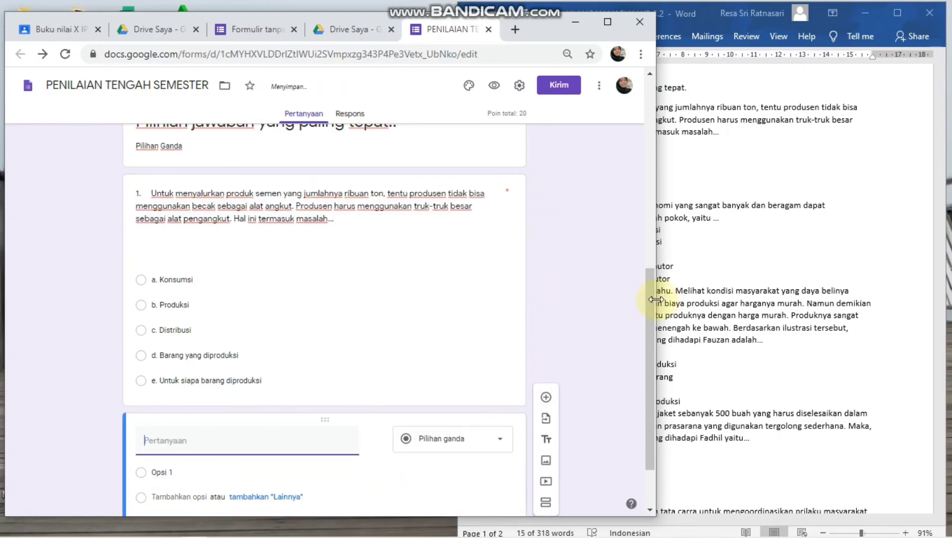
click(860, 371)
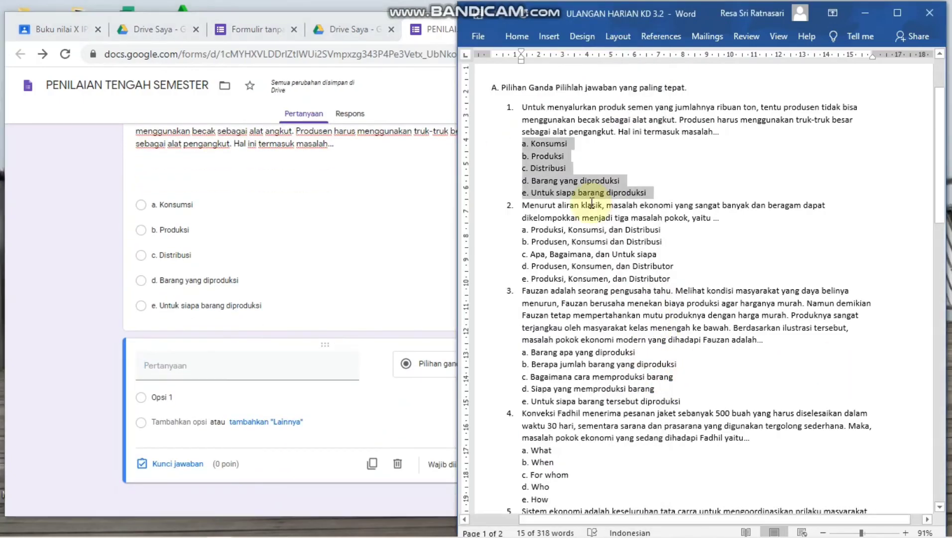
drag(721, 217, 518, 206)
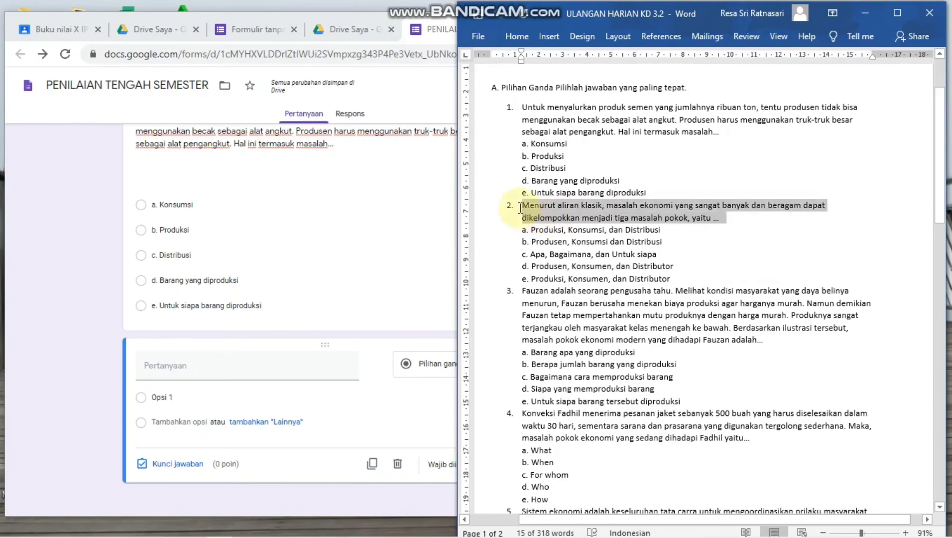
click(297, 361)
text(2. Menurut aliran klasik, masalah ekonomi yang sangat banyak dan beragam dapat dikelompokkan menjadi tiga masalah pokok, yaitu ...)
- Fill question 2's answer options with a. Produksi, Konsumsi, dan Distribusi through e. Produksi, Konsumen, dan Distributor from the Word document
click(772, 269)
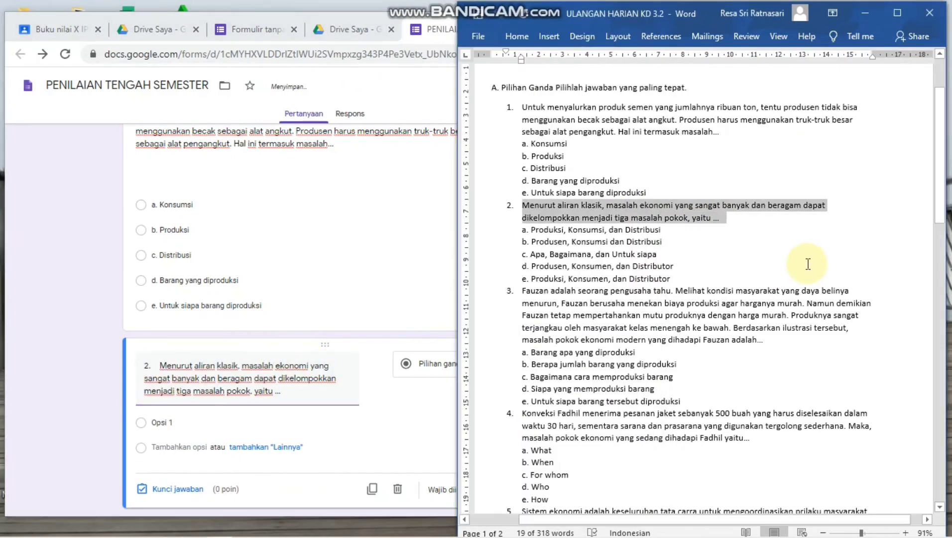
drag(678, 279, 513, 232)
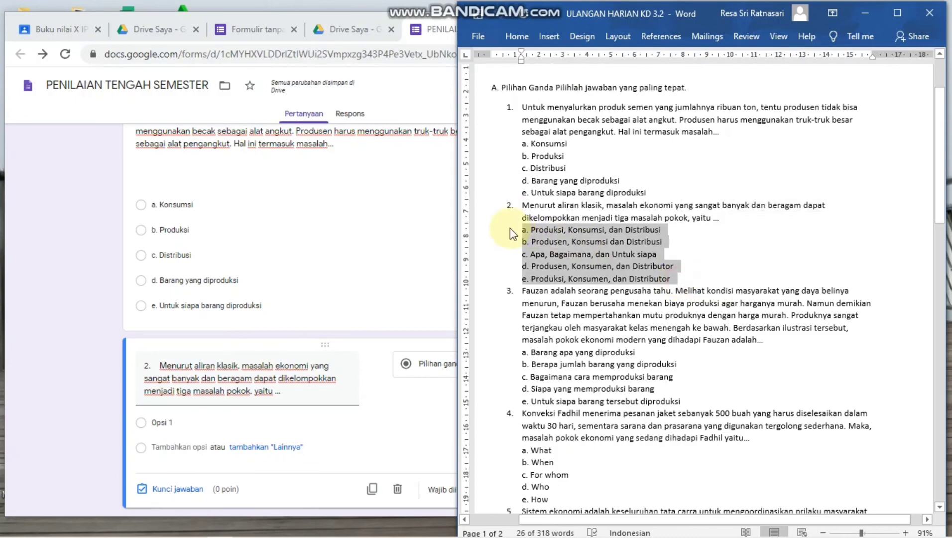
key(ctrl+c)
click(272, 423)
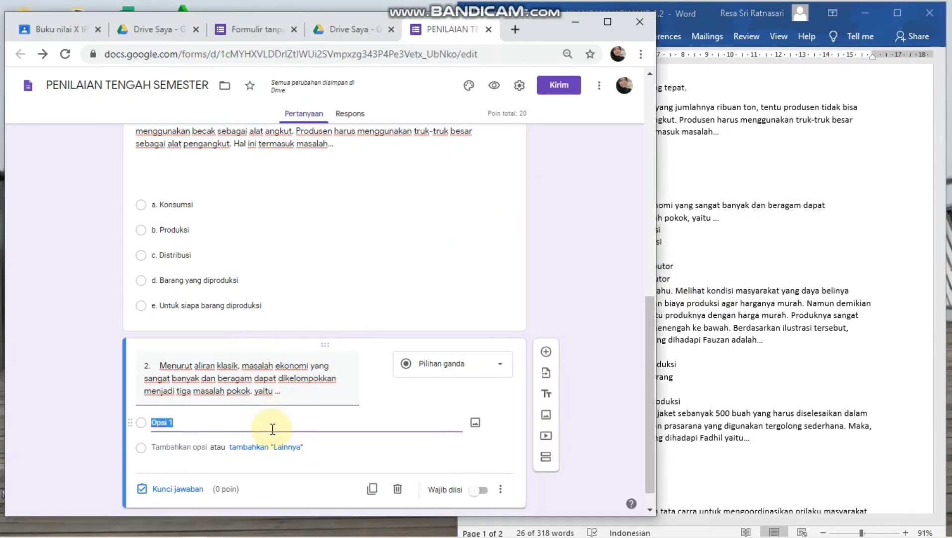
key(ctrl+v)
- Set question 2's answer key to a. Produksi, Konsumsi, dan Distribusi worth 20 points
click(182, 463)
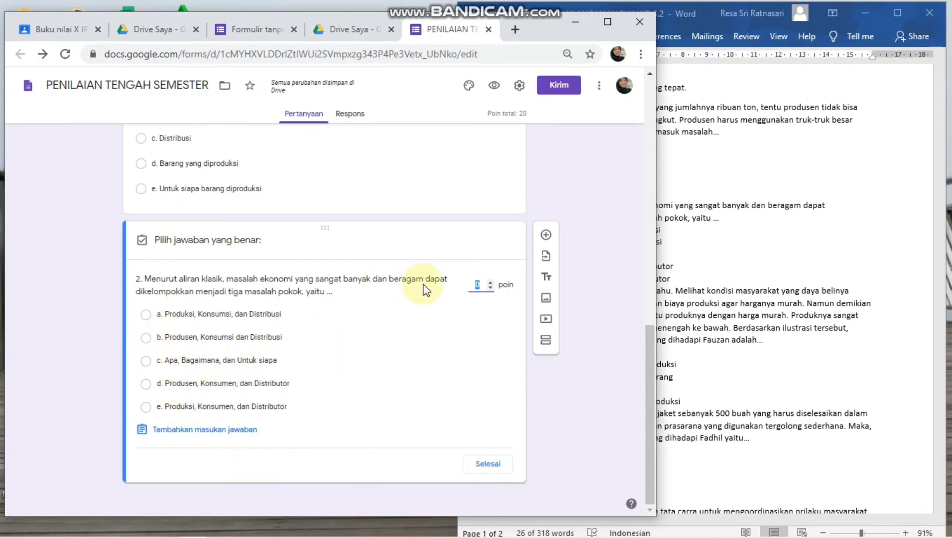
key(BackSpace)
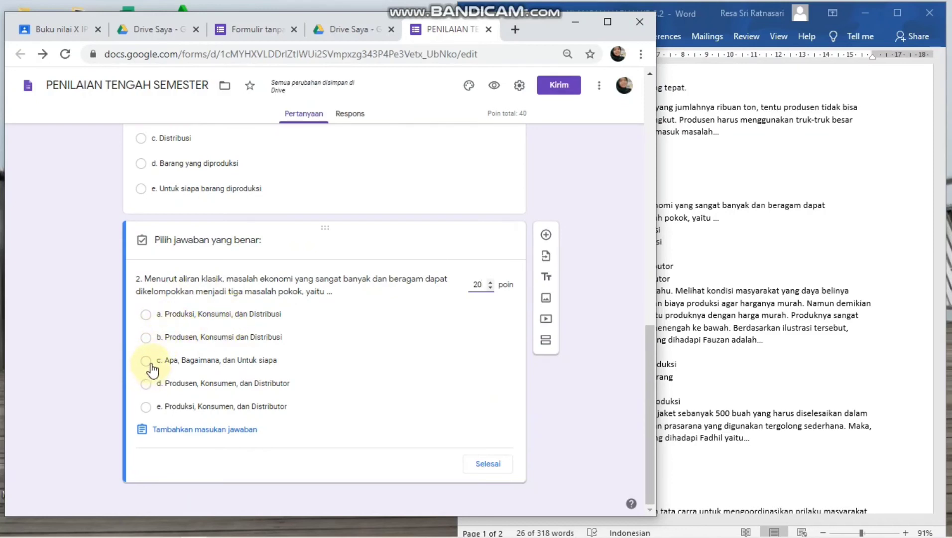
click(146, 314)
click(488, 464)
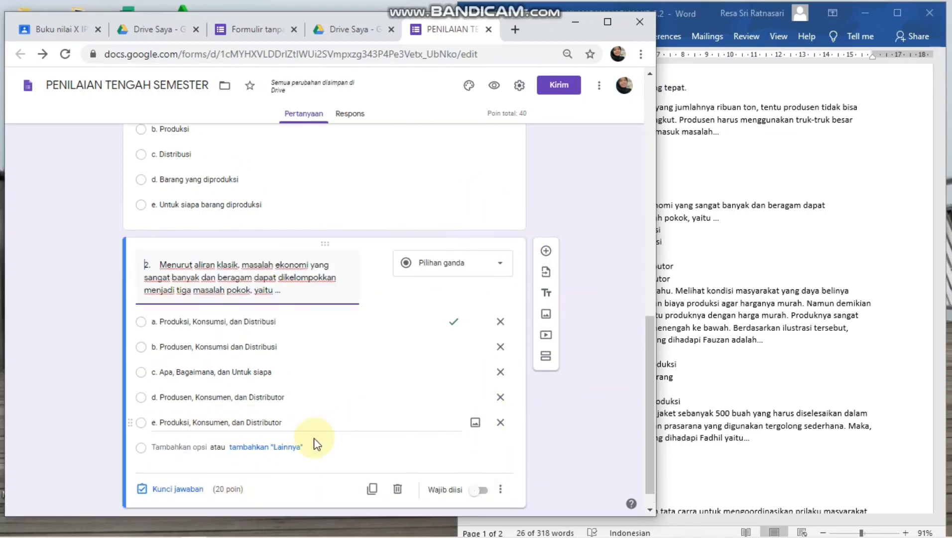
- Add a blank multiple-choice question below question 2
click(652, 342)
drag(652, 343, 659, 413)
click(546, 226)
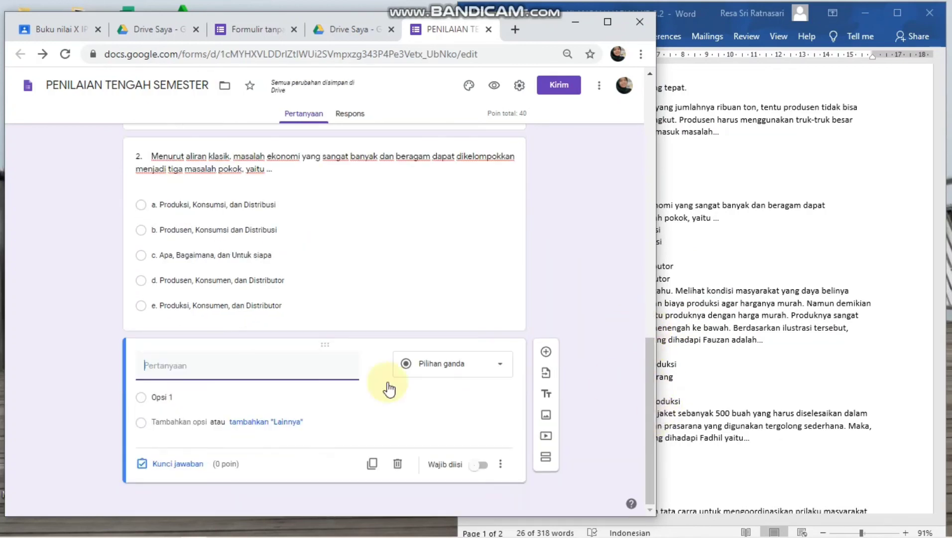
- Choose to send the form by link, shorten its URL and copy the shortened link
drag(652, 366, 637, 80)
click(561, 90)
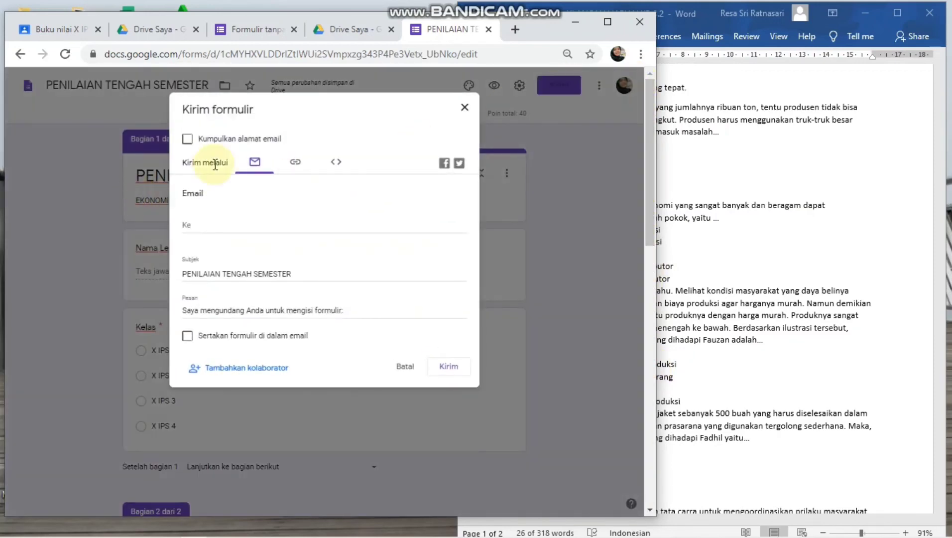
click(296, 166)
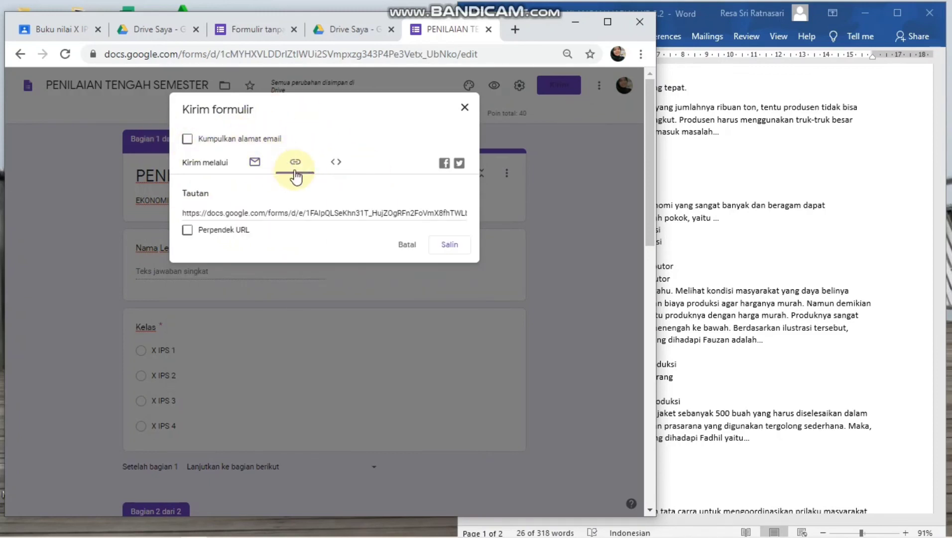
click(187, 230)
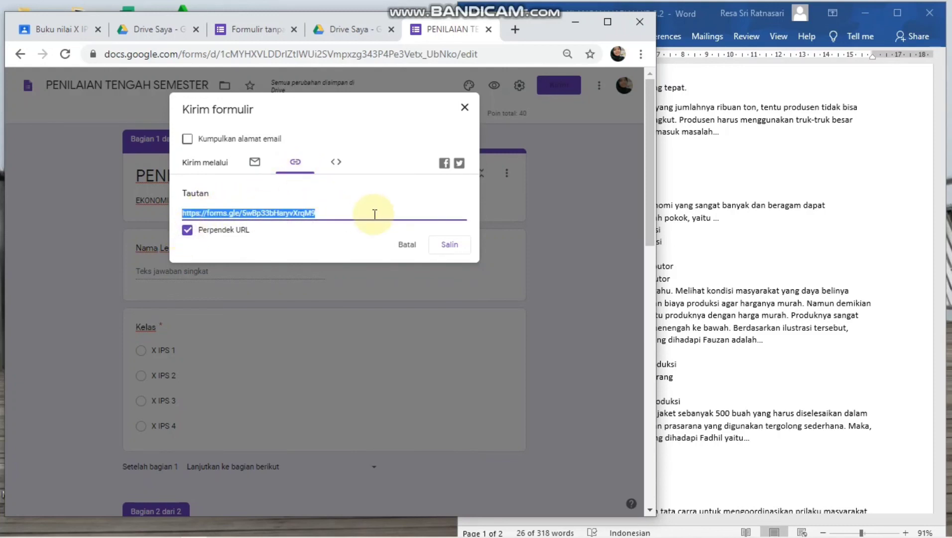
click(448, 244)
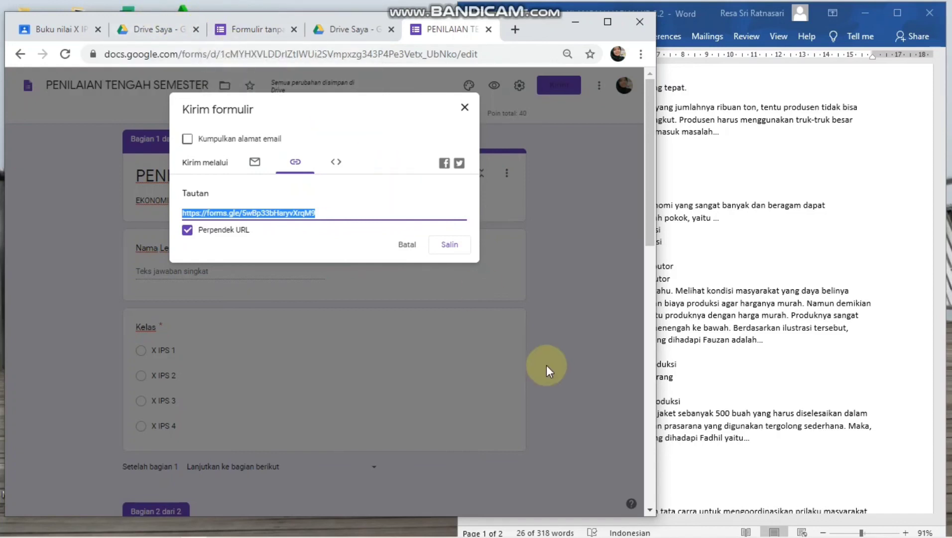
mouse_move(323, 536)
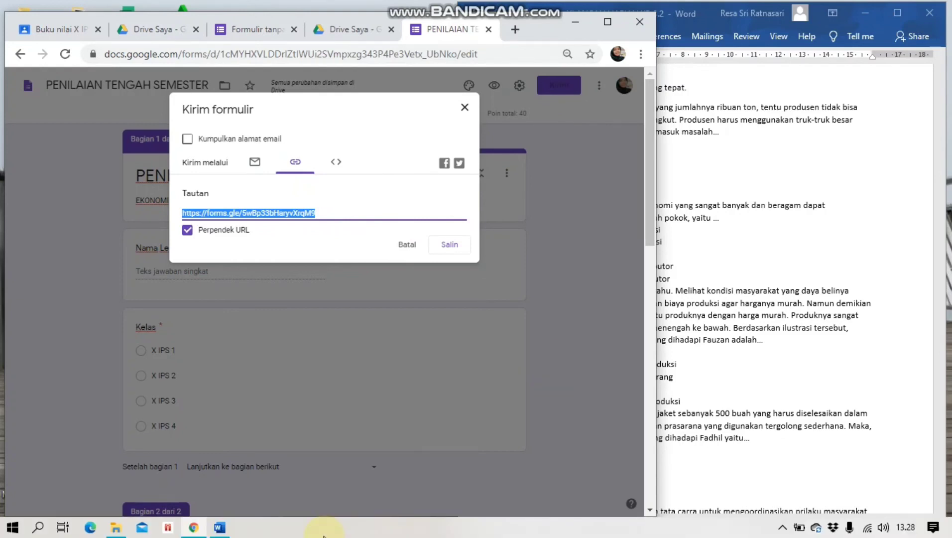